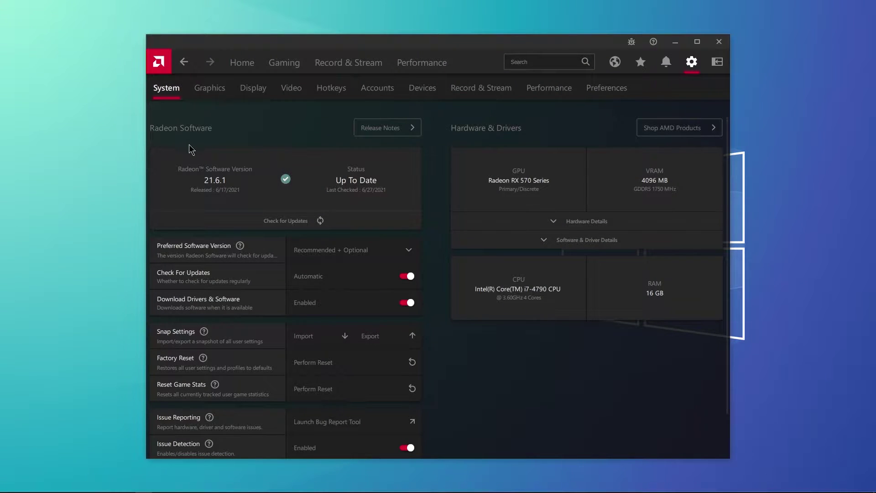
Choose Recommended + Optional as the preferred software version and check for driver updates.
click(342, 255)
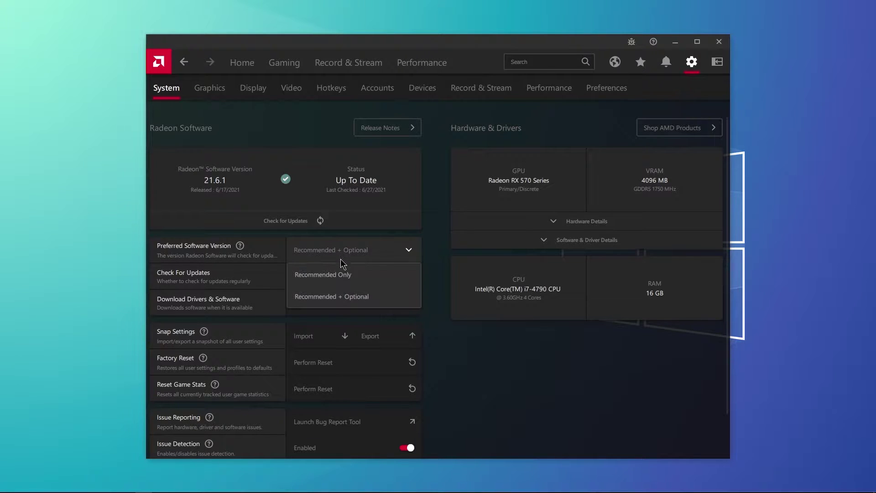
click(352, 303)
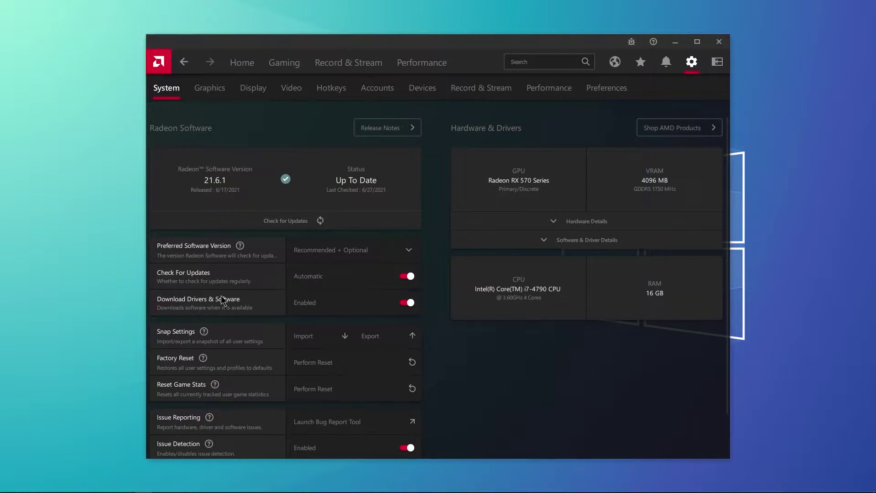
click(235, 64)
click(639, 187)
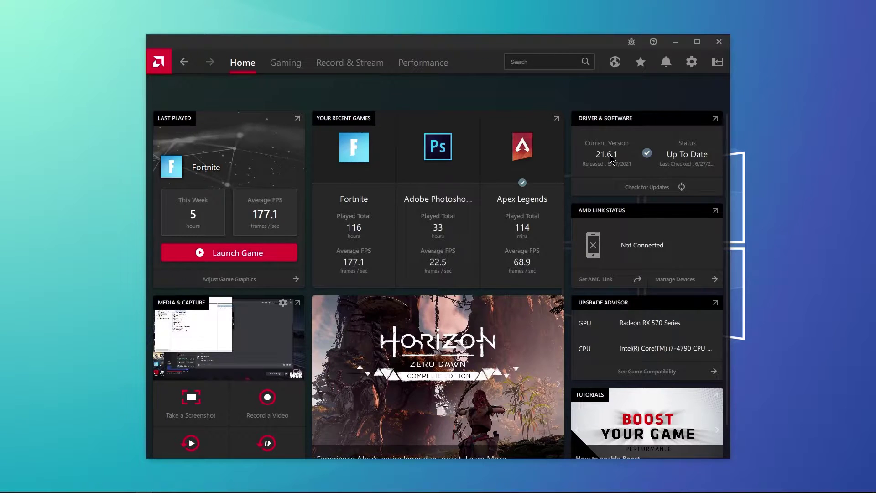
Perform a factory reset of all Radeon Software settings and profiles, and skip the quick setup.
click(692, 62)
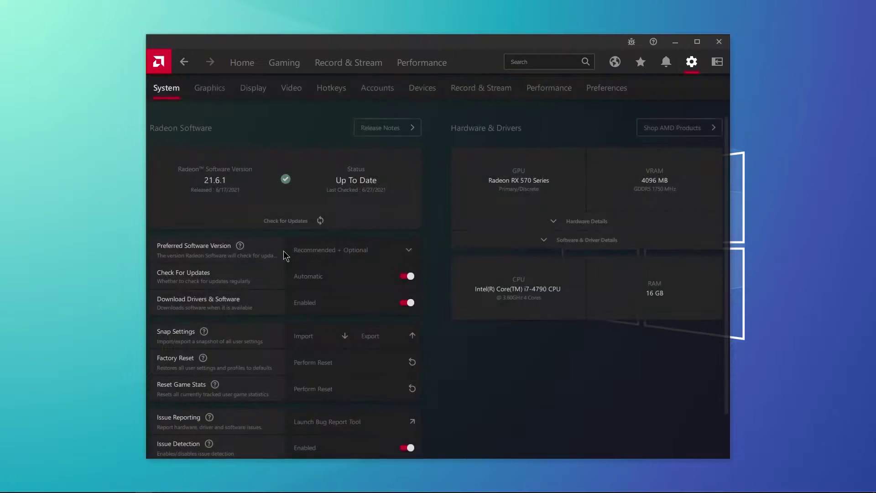
scroll(281, 257, down, 2)
mouse_move(210, 345)
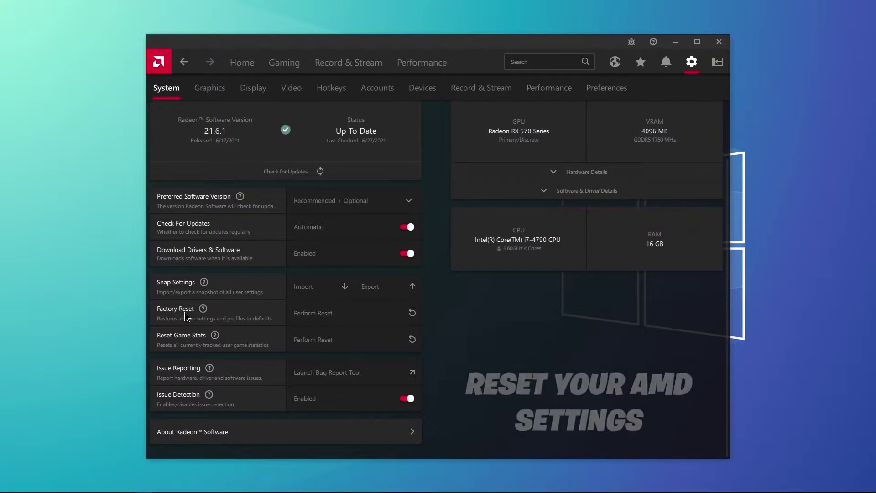
click(357, 315)
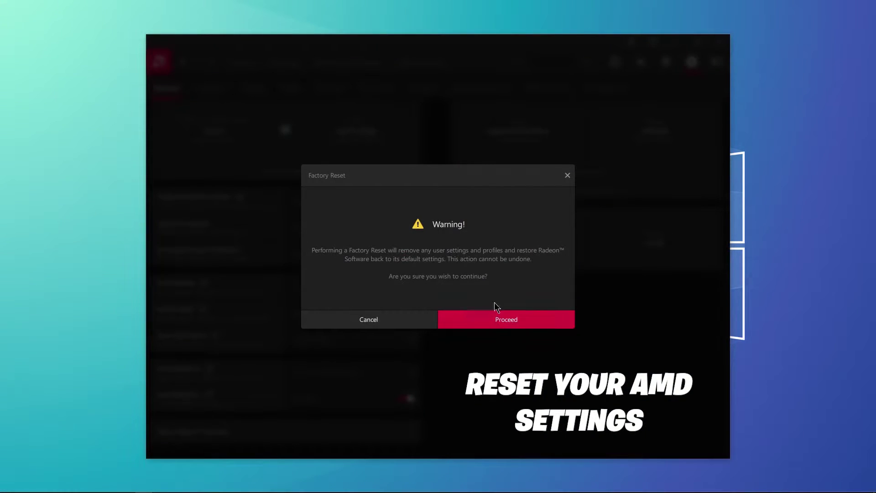
click(504, 319)
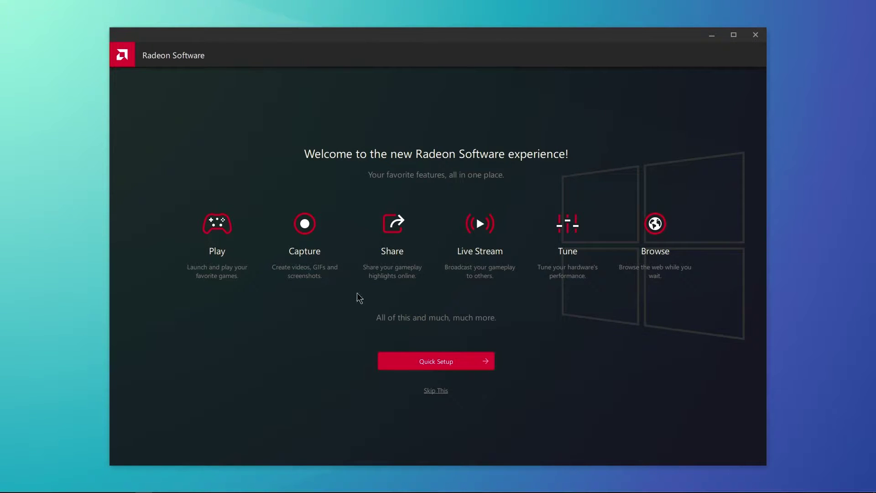
click(436, 390)
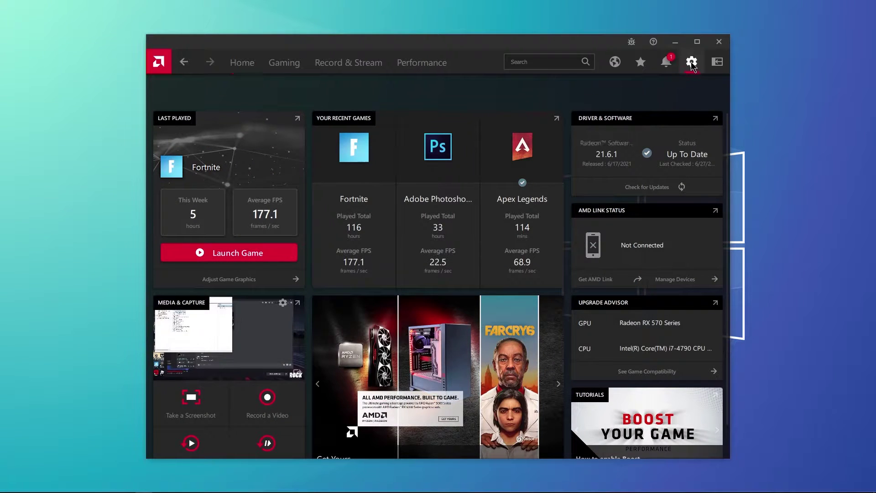
Set the preferred software version to Recommended + Optional with driver and software downloads enabled, and check for driver updates.
click(692, 63)
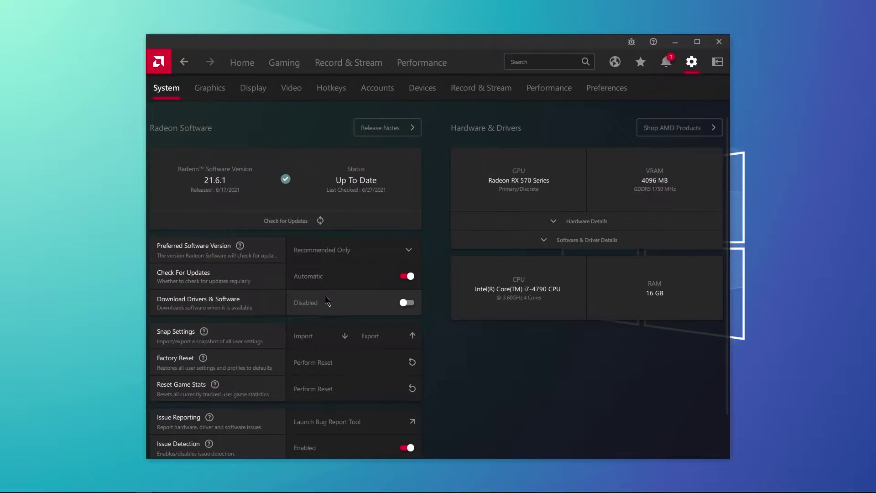
click(345, 254)
click(349, 297)
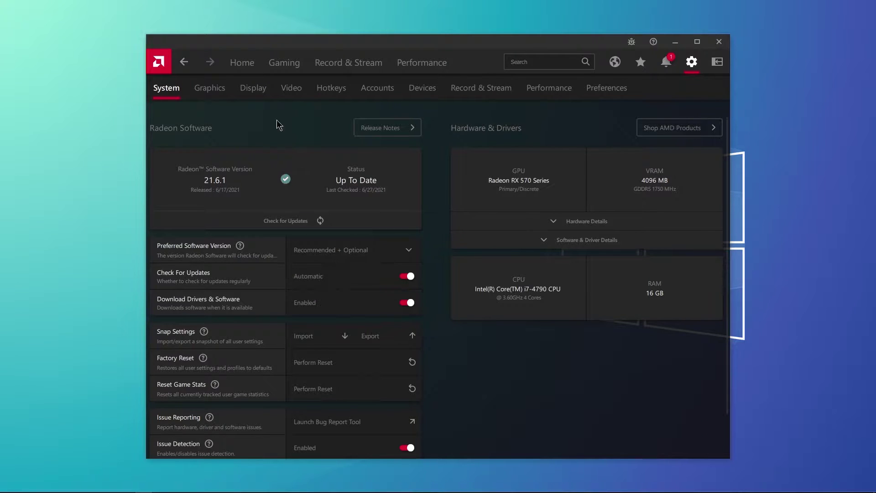
click(247, 63)
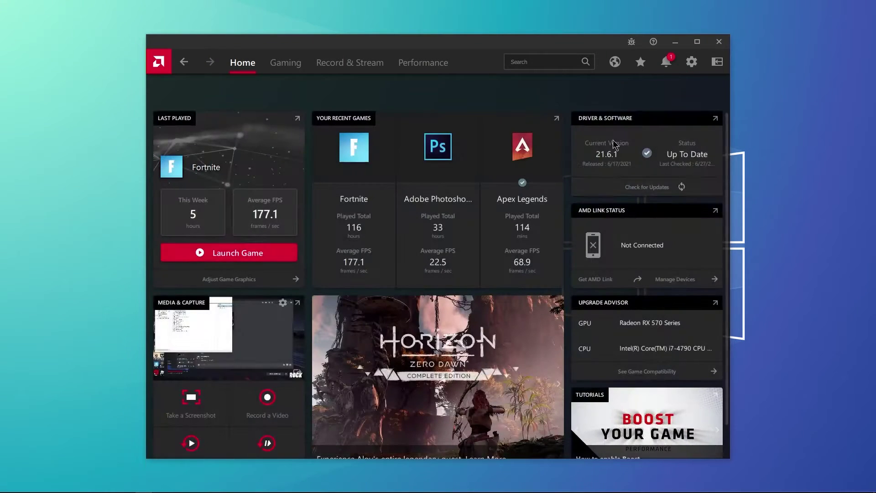
click(648, 186)
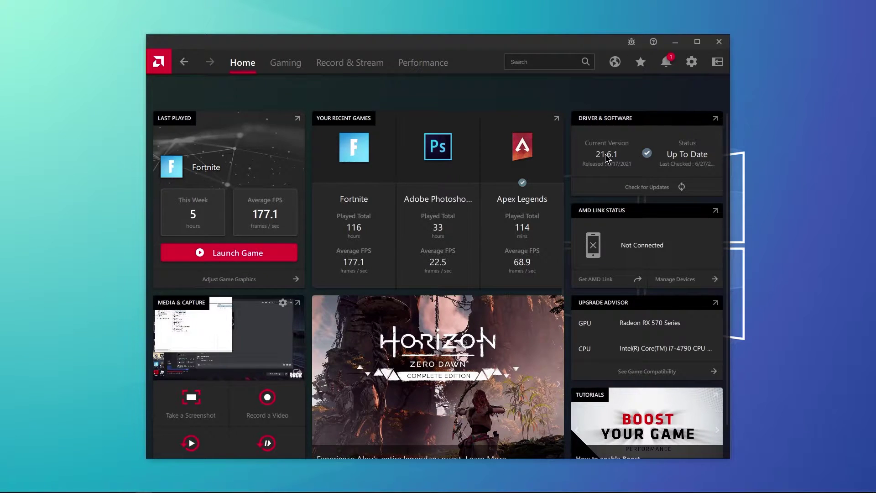
Set Wait for Vertical Refresh to Always off in the global graphics settings.
click(693, 64)
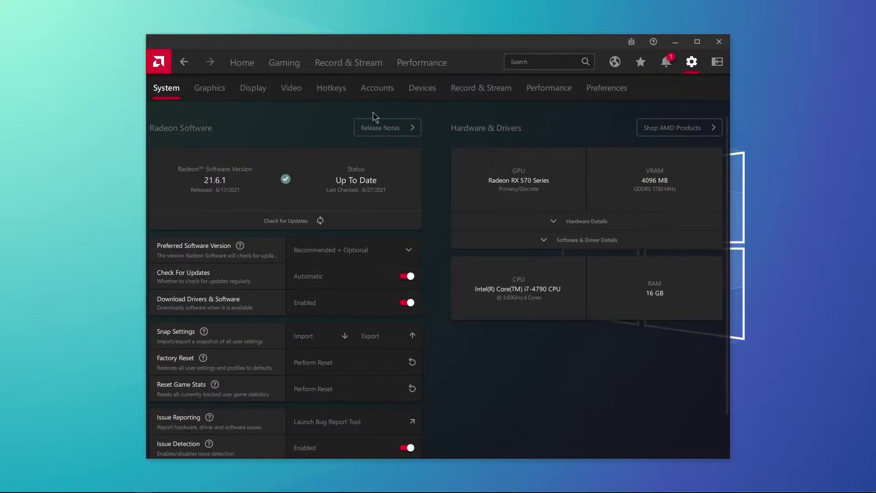
click(214, 94)
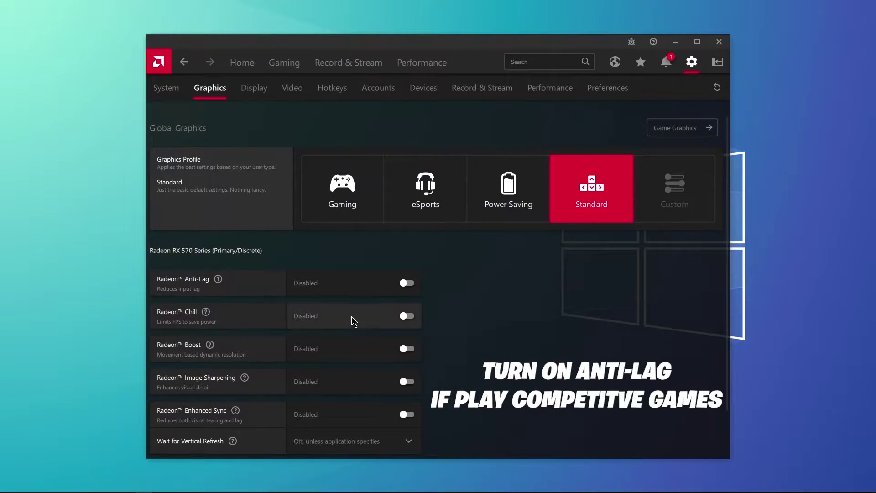
scroll(322, 324, down, 2)
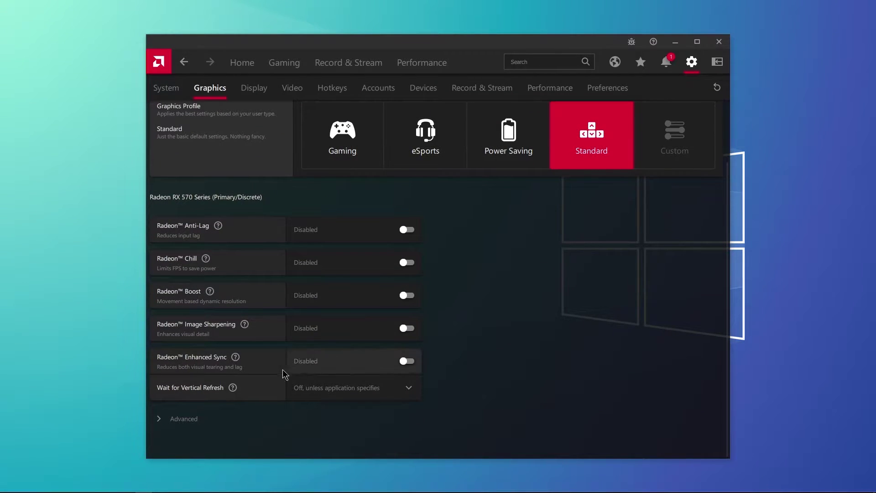
click(361, 392)
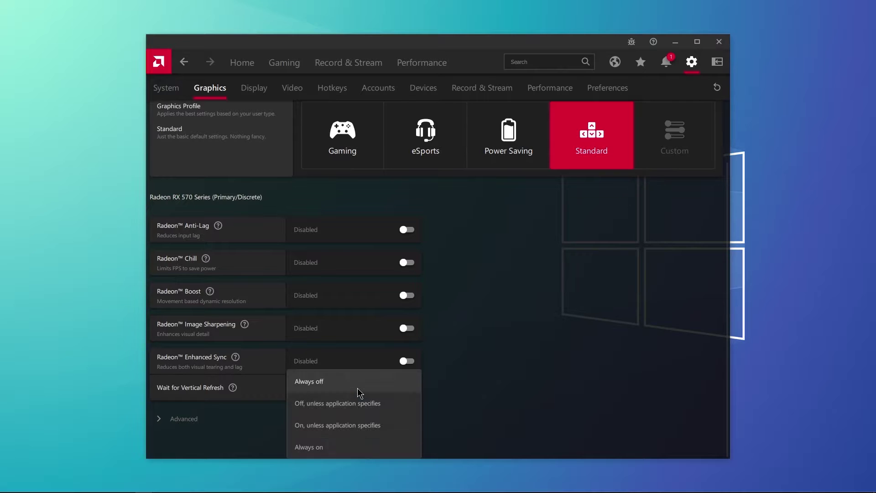
click(334, 386)
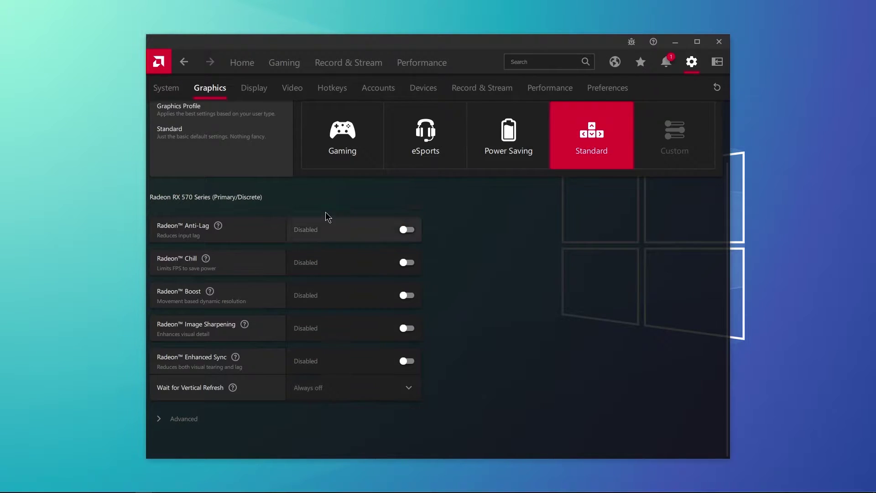
Set Texture Filtering Quality to Performance in the advanced global graphics settings.
click(158, 418)
scroll(277, 363, down, 2)
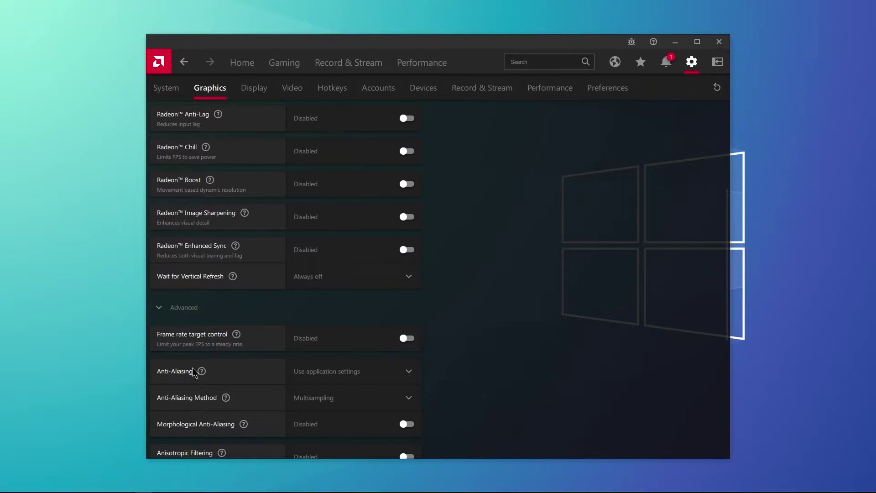
scroll(266, 386, down, 1)
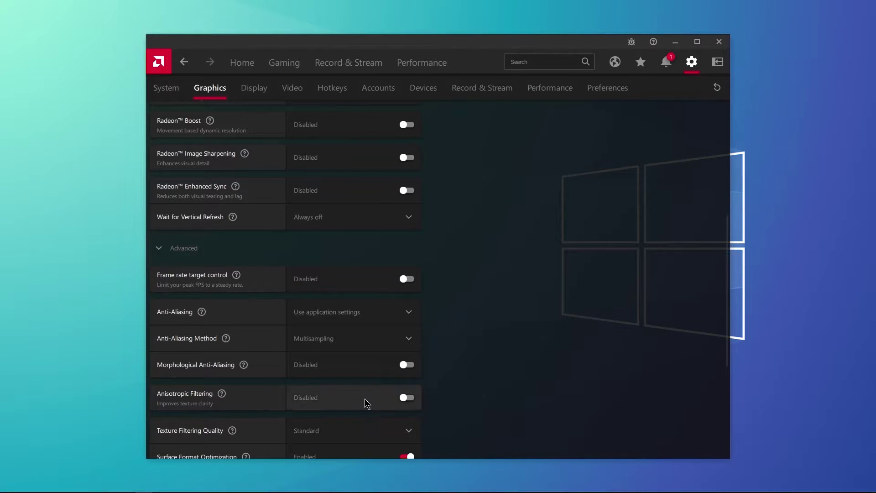
scroll(266, 372, down, 2)
click(319, 325)
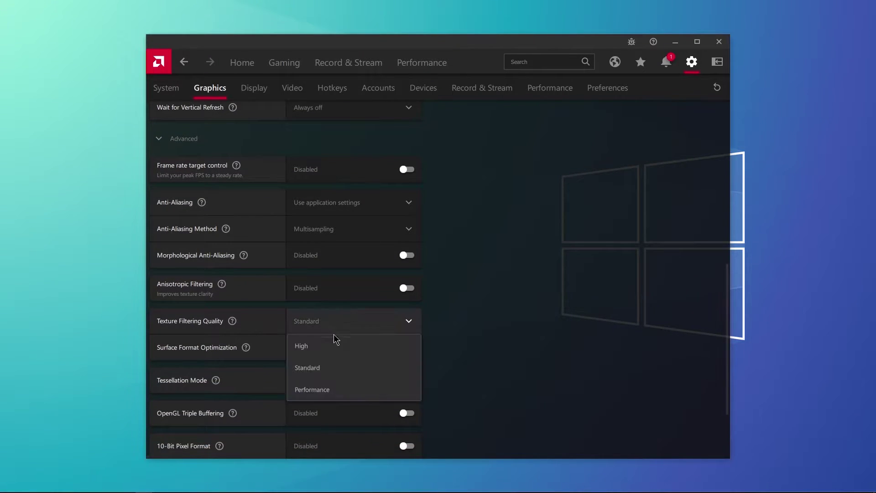
click(303, 389)
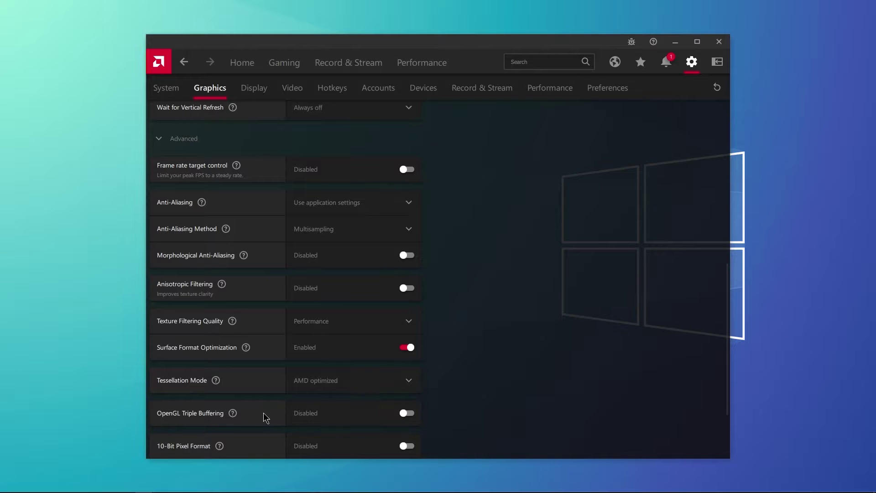
scroll(309, 435, up, 8)
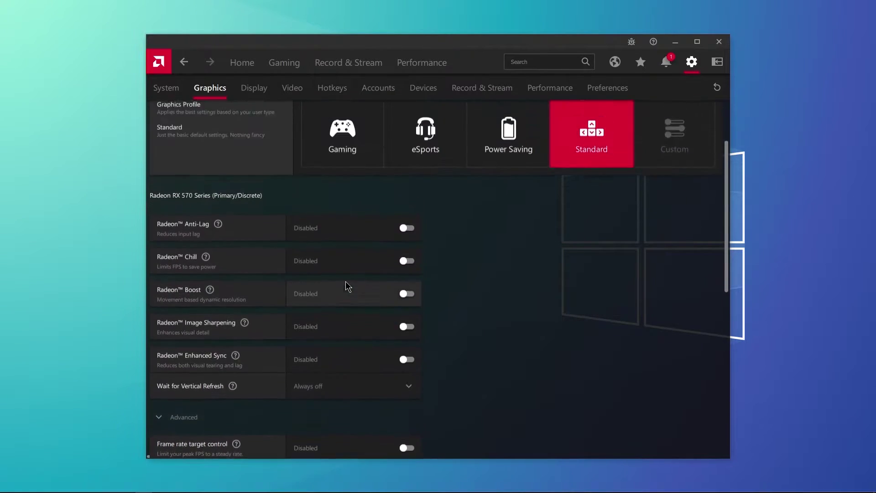
Review the global display options, the custom resolutions section and the video profile settings.
click(253, 94)
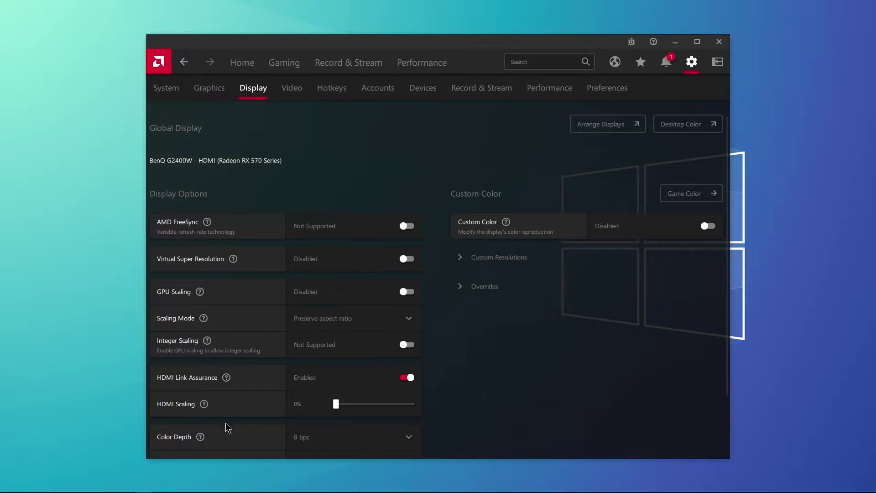
scroll(353, 390, down, 2)
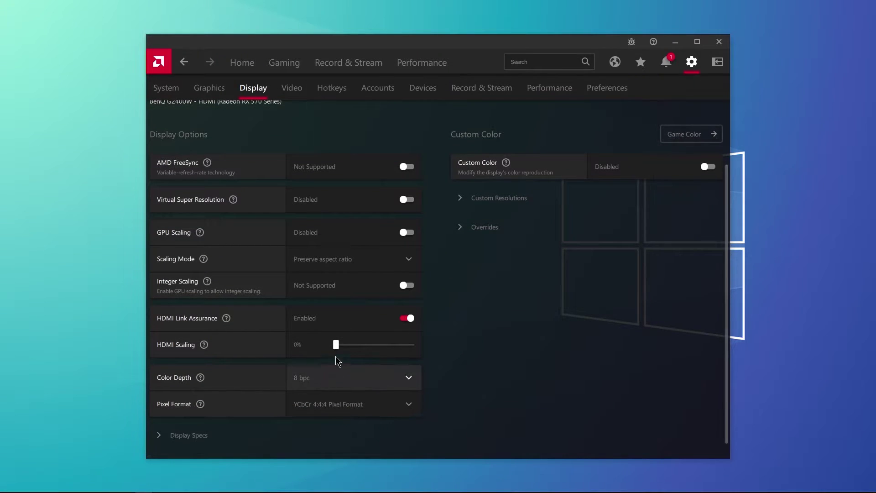
scroll(348, 356, up, 2)
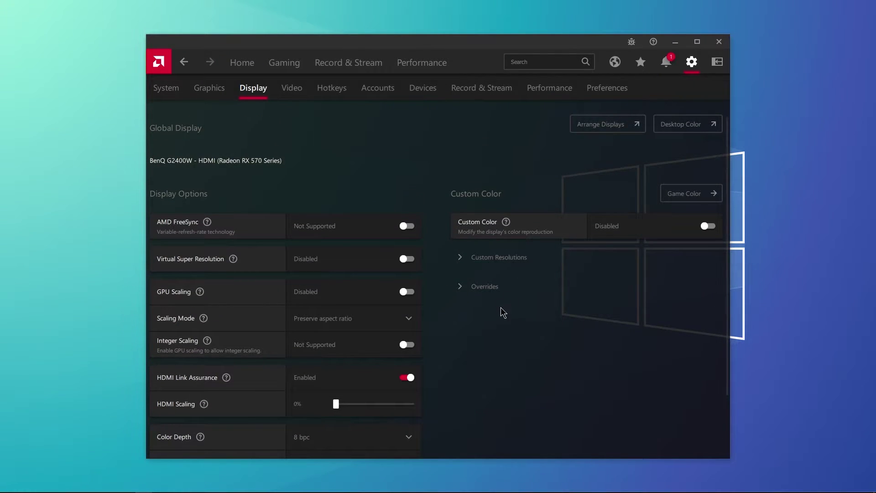
click(458, 256)
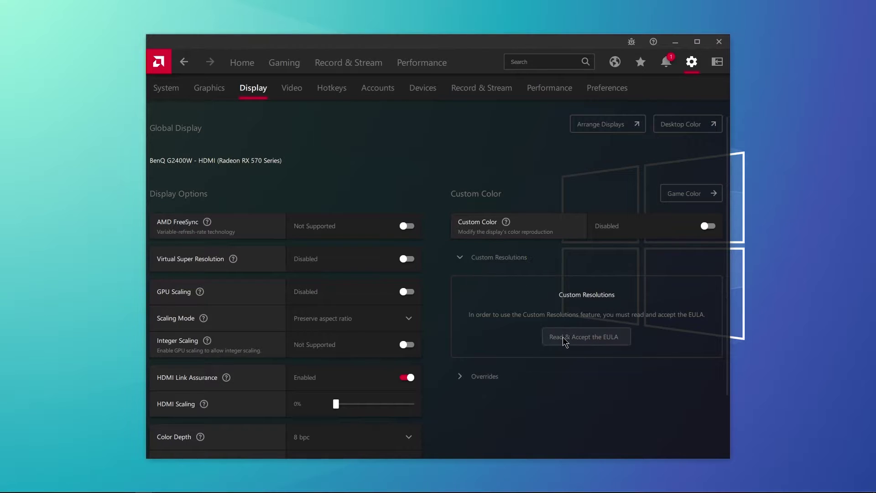
click(496, 258)
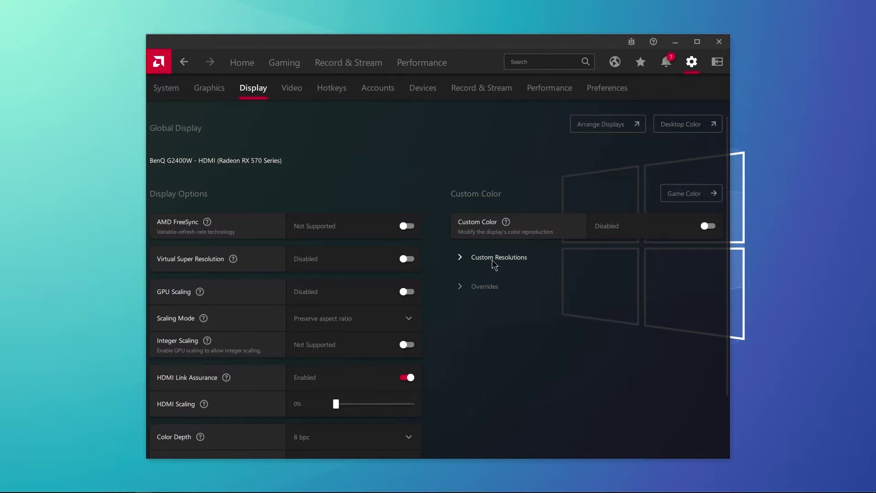
click(294, 91)
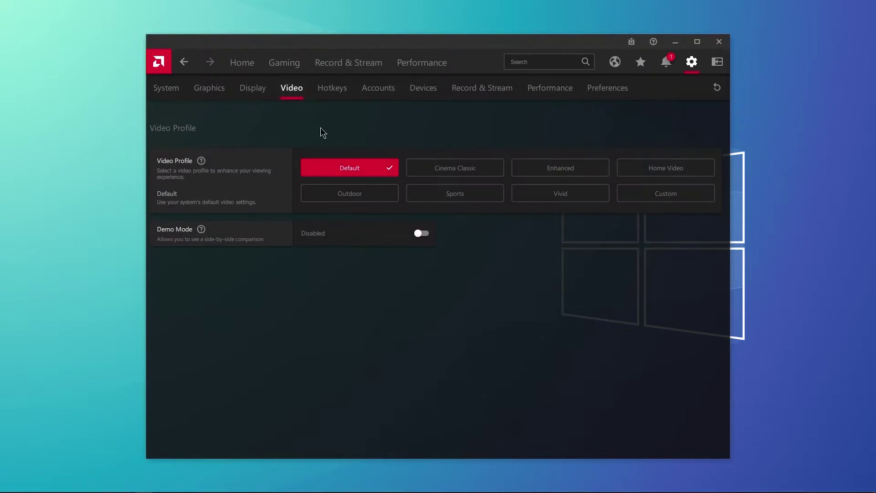
Set the Take Screenshot hotkey to Ctrl + Num - and the Save Instant Replay hotkey to Ctrl + Num +.
click(335, 88)
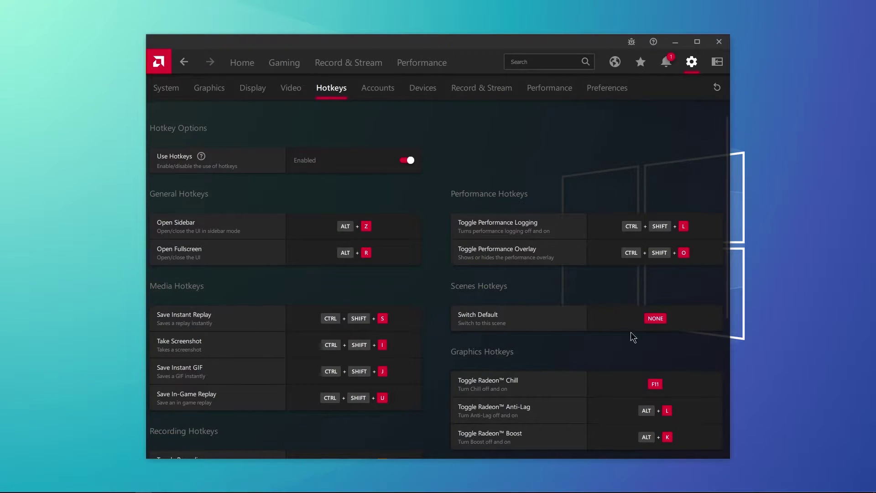
scroll(639, 310, down, 4)
scroll(347, 228, down, 1)
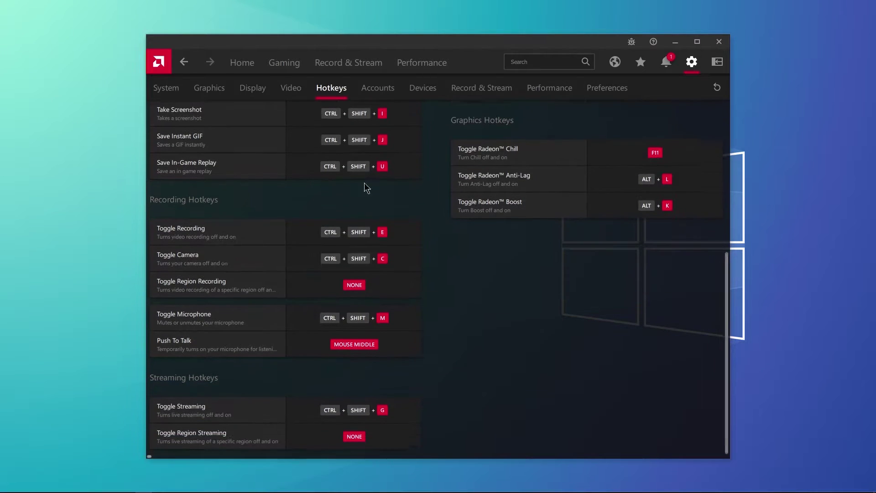
scroll(341, 302, up, 1)
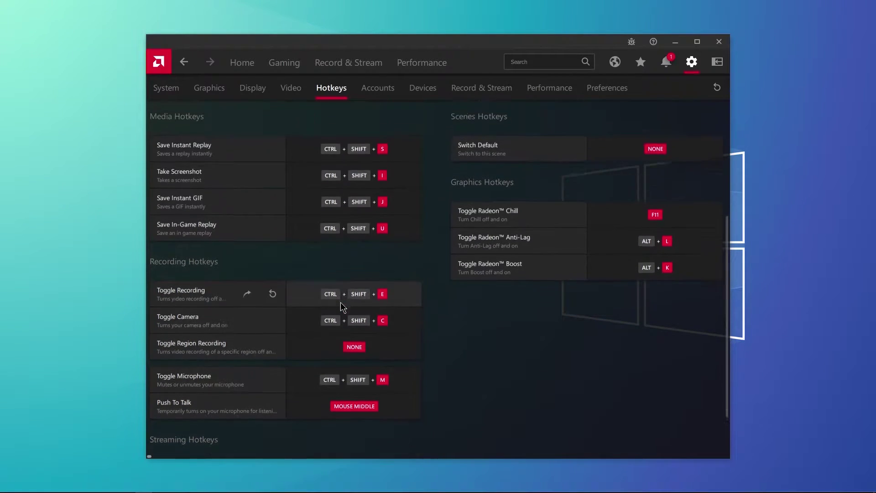
scroll(340, 302, up, 2)
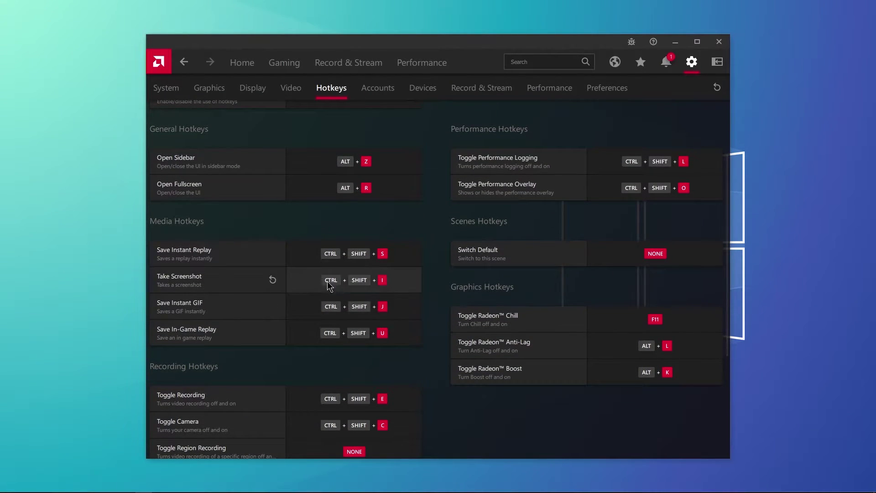
click(313, 284)
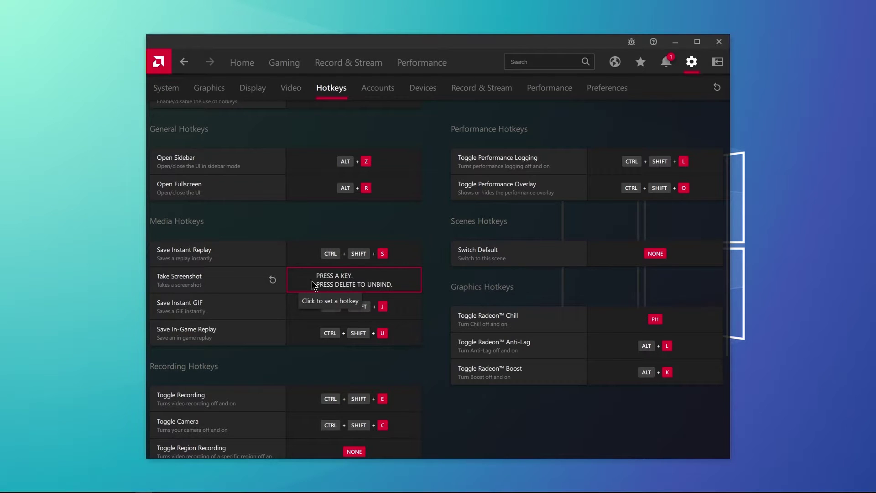
key(ctrl+KP_Subtract)
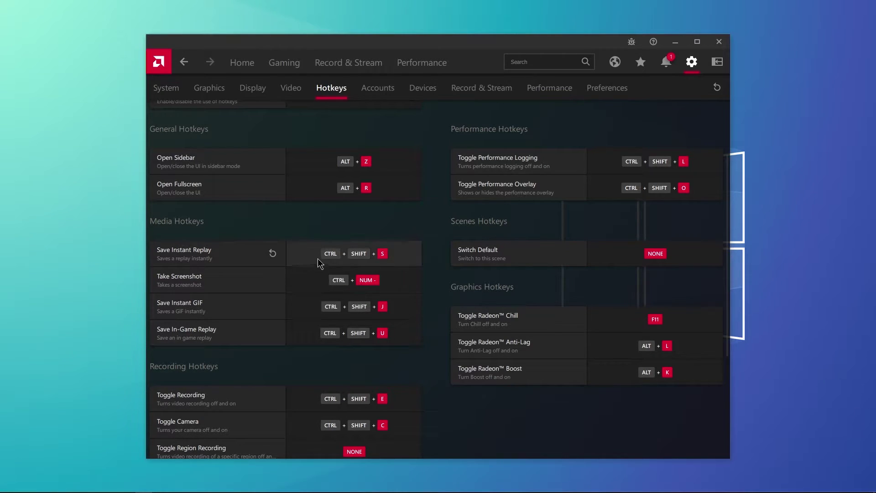
click(317, 259)
key(ctrl+KP_Subtract)
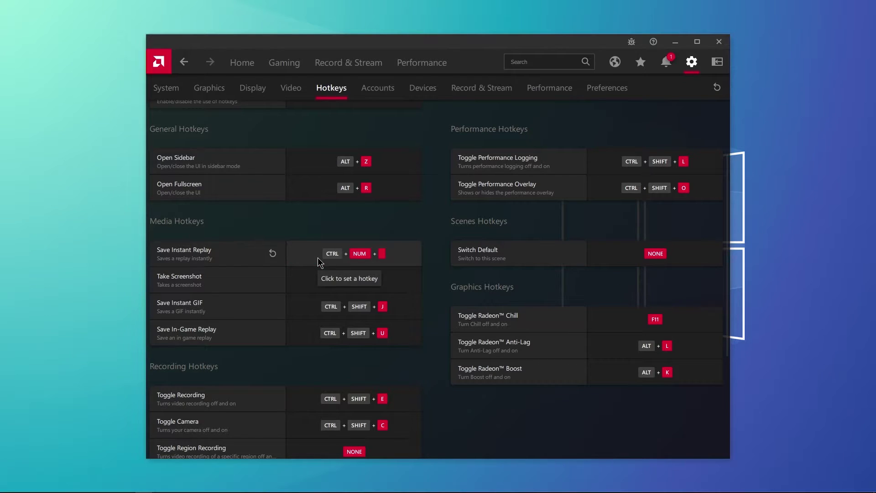
Set the Toggle Recording hotkey to Ctrl + Num * and the Push To Talk hotkey to Mouse Middle.
click(303, 401)
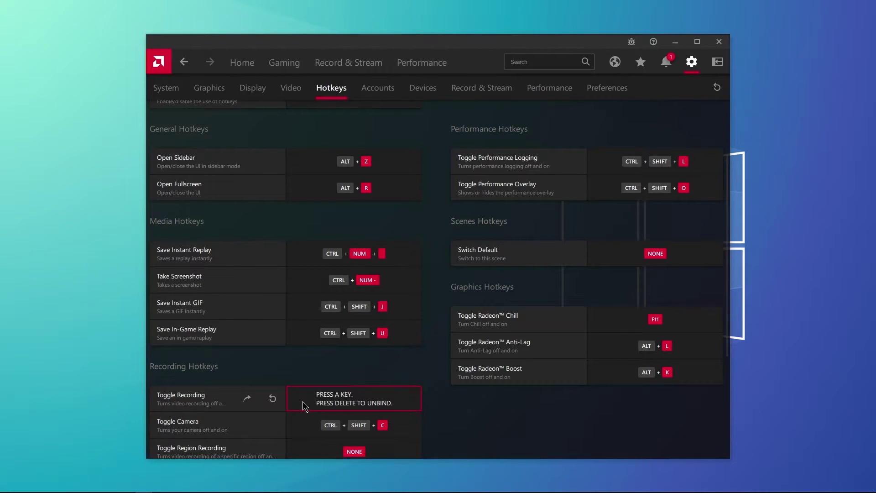
key(ctrl+KP_Multiply)
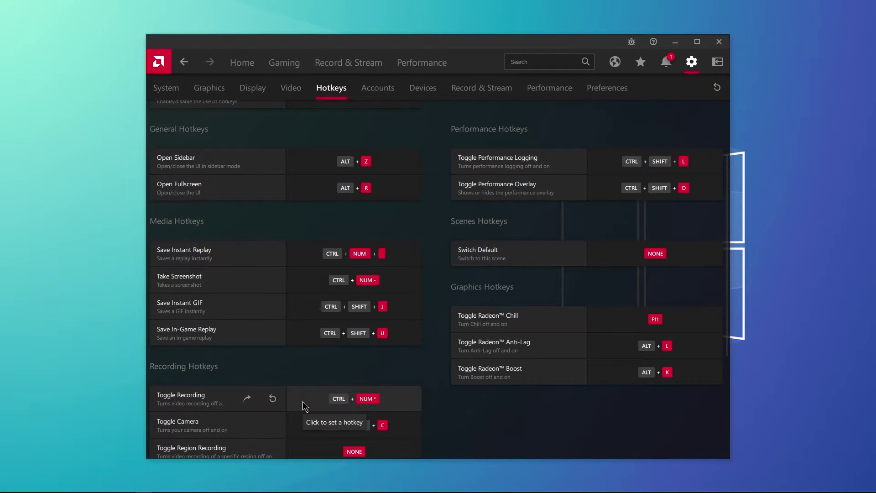
scroll(303, 401, down, 2)
click(302, 401)
middle_click(313, 406)
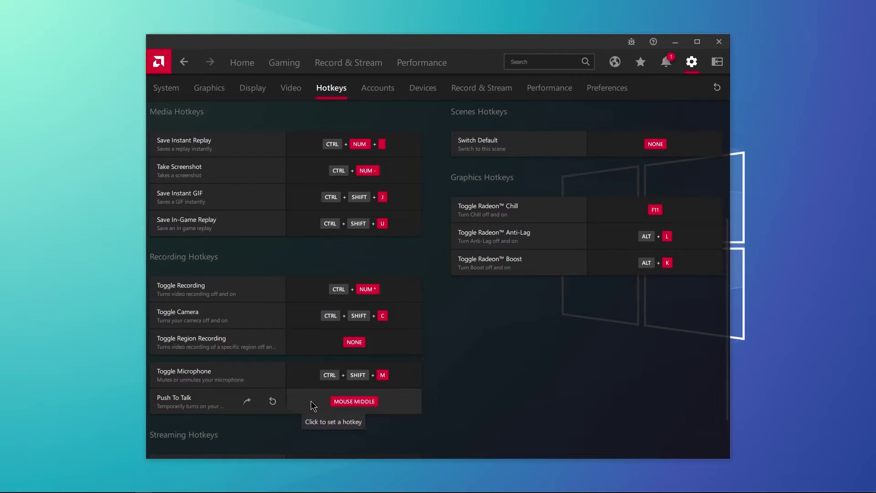
Enable Record Desktop in the recording settings of Record & Stream.
scroll(292, 283, up, 3)
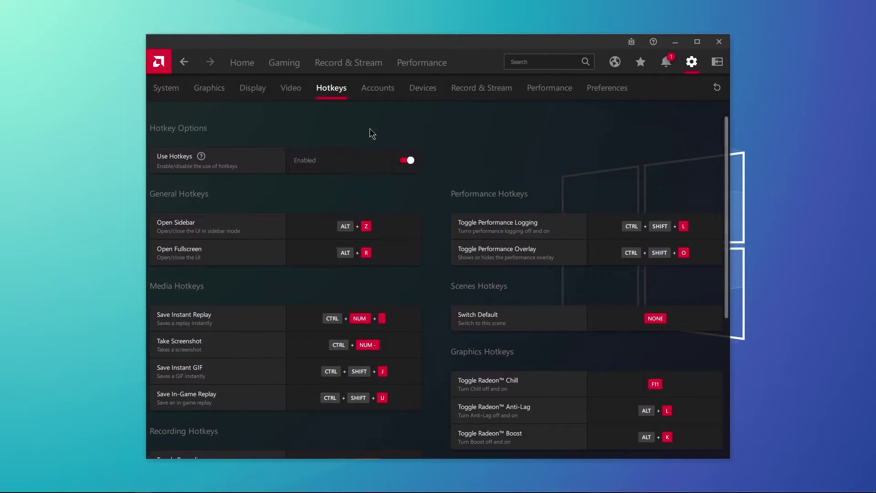
click(386, 94)
click(430, 97)
click(497, 93)
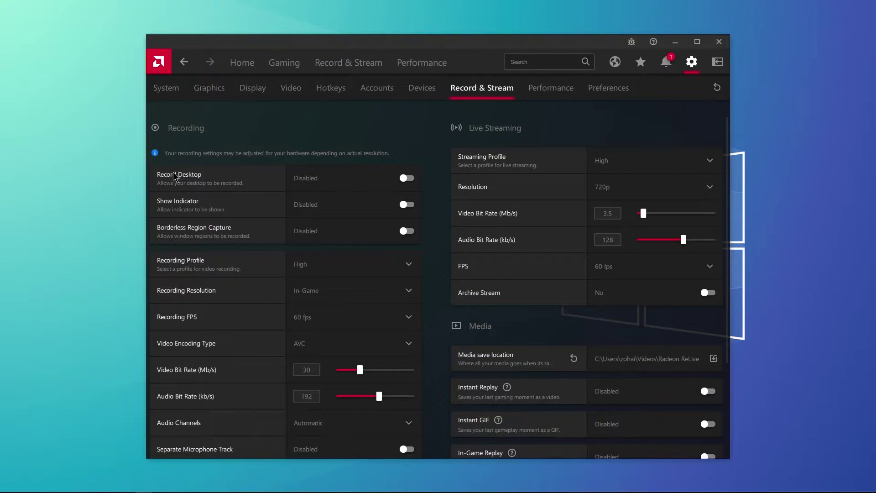
click(352, 178)
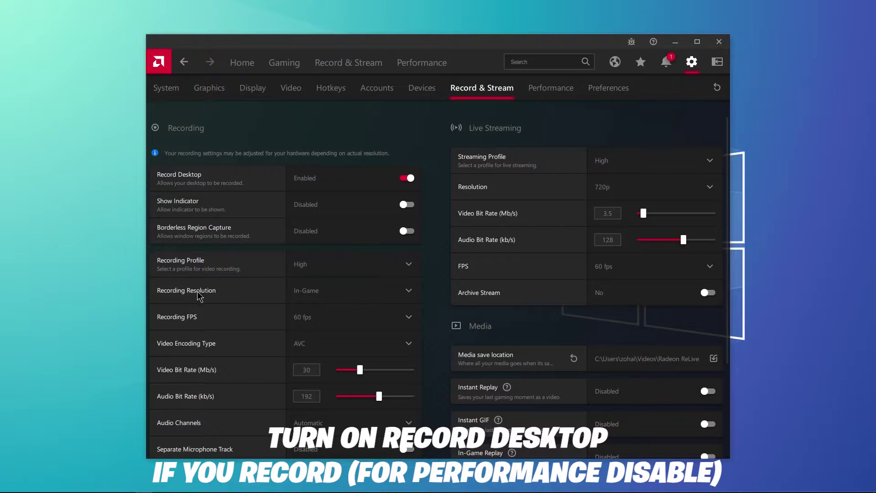
Select In-Game as the Recording Resolution and High as the Recording Profile.
click(322, 296)
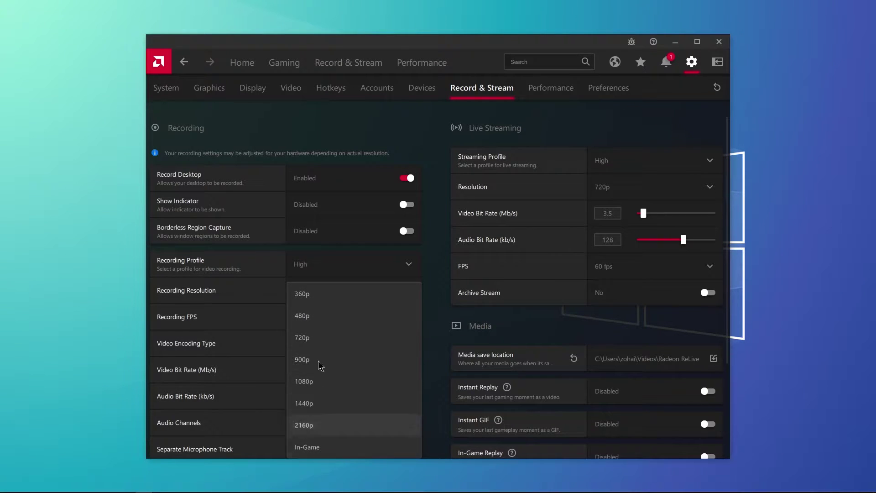
click(319, 449)
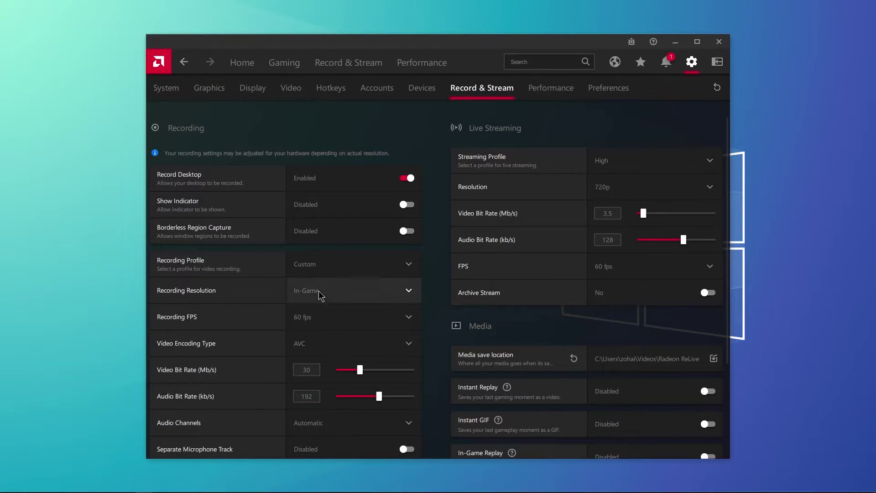
click(322, 270)
click(338, 334)
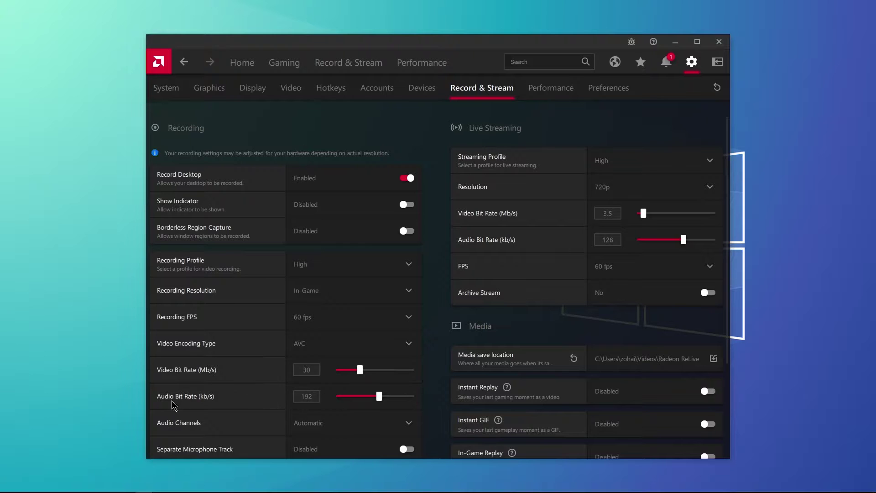
Enable Record Microphone and Push To Talk in the recording settings.
scroll(324, 396, down, 1)
scroll(320, 374, down, 1)
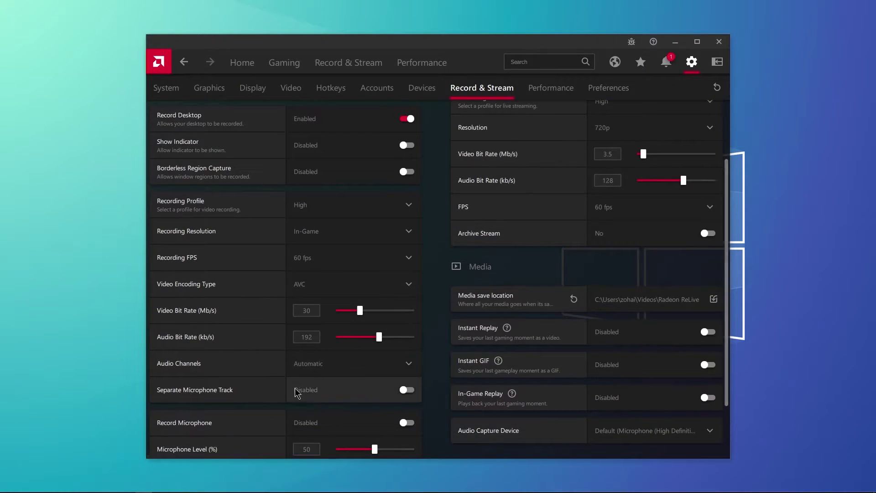
scroll(297, 387, down, 1)
click(412, 363)
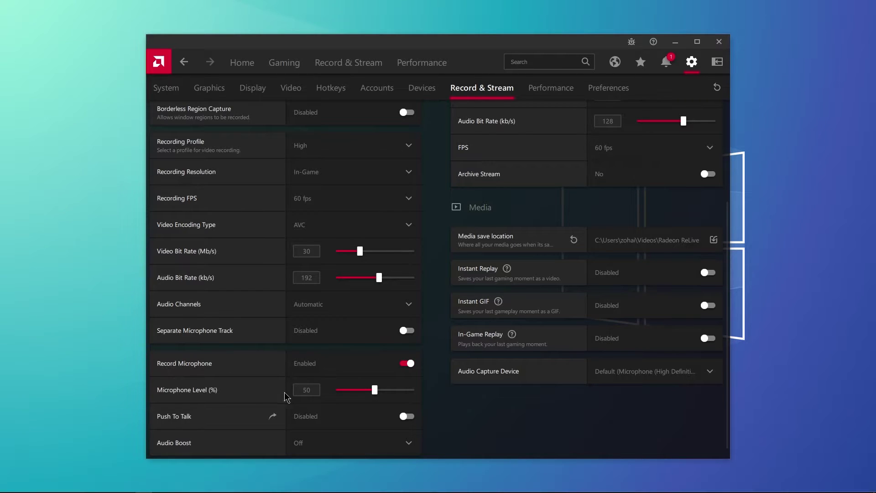
click(336, 418)
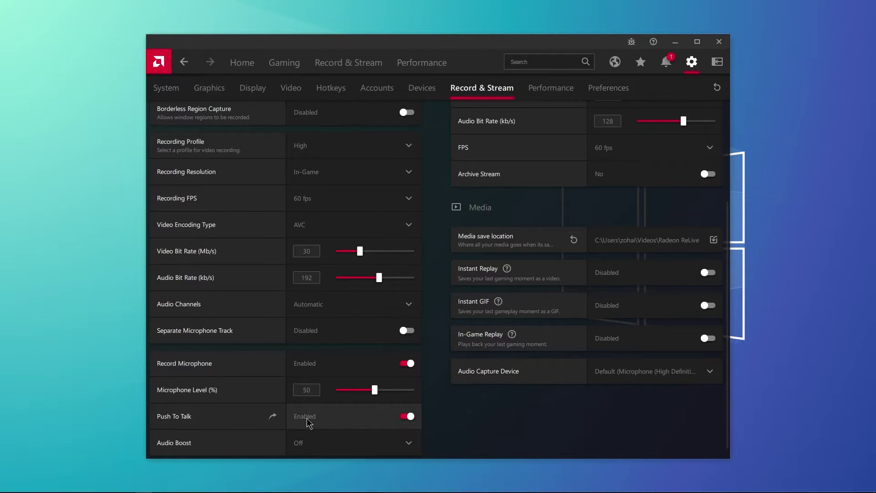
Select 720p as the Live Streaming resolution.
scroll(366, 327, up, 3)
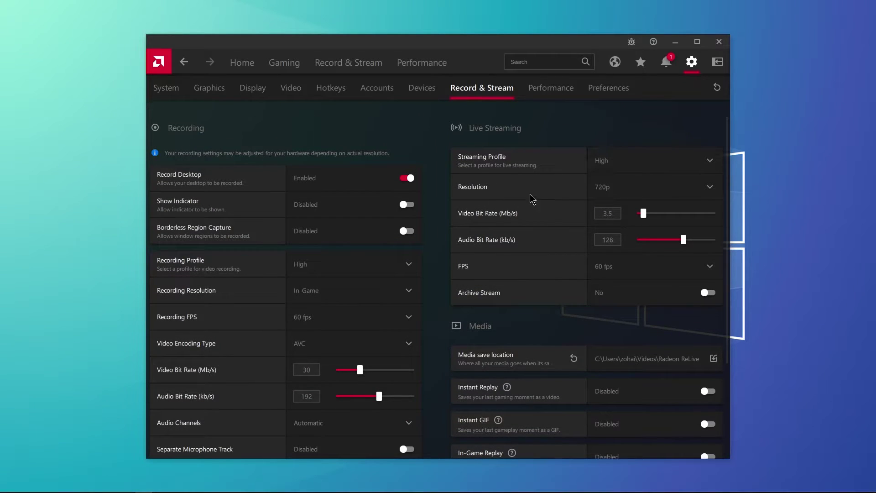
click(626, 189)
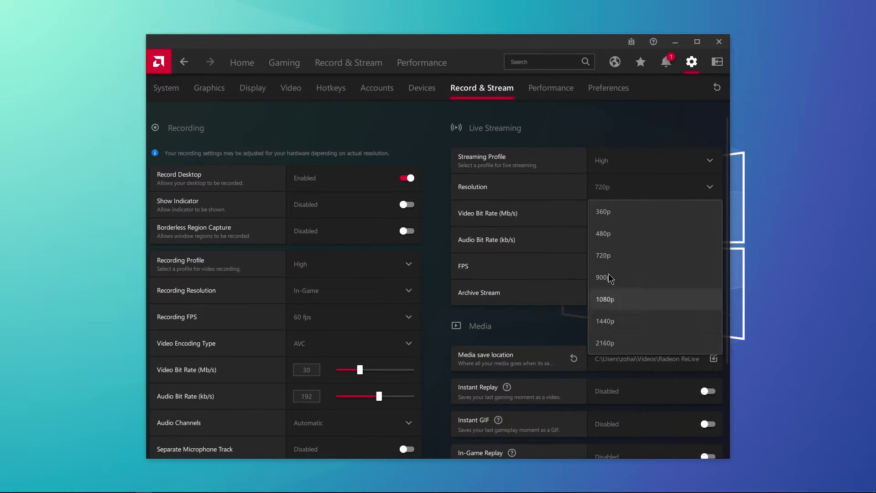
click(610, 256)
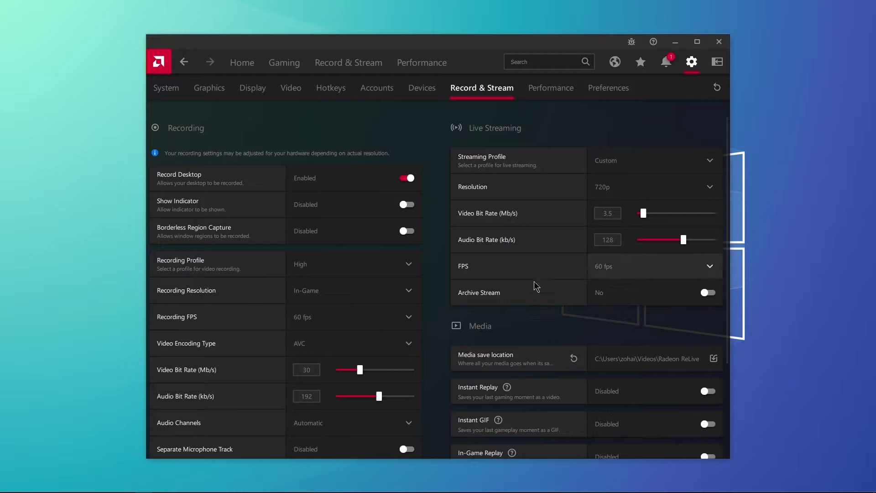
Set the media save location to the Radeon ReLive folder on the YouTube Project (F:) drive.
scroll(593, 303, down, 3)
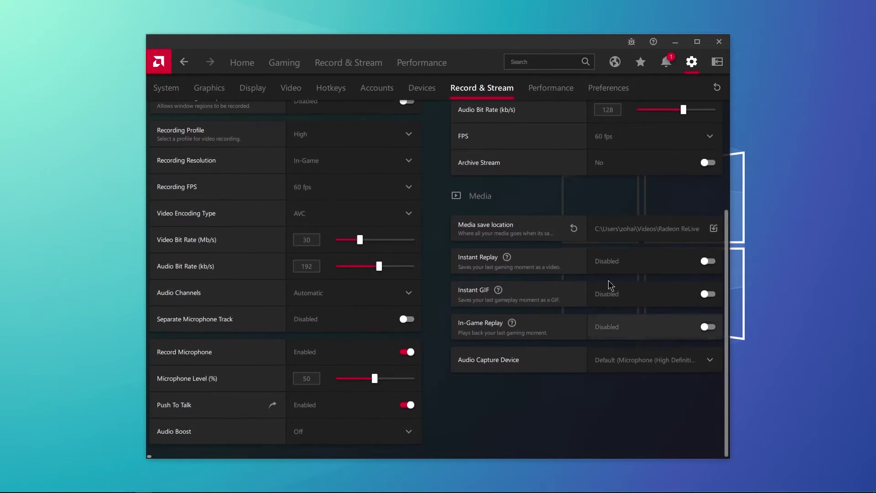
click(637, 235)
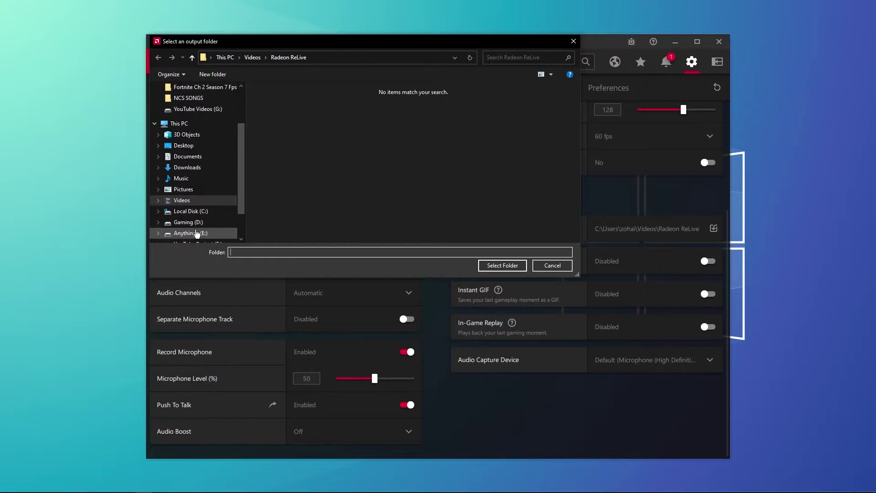
scroll(219, 224, down, 1)
click(215, 222)
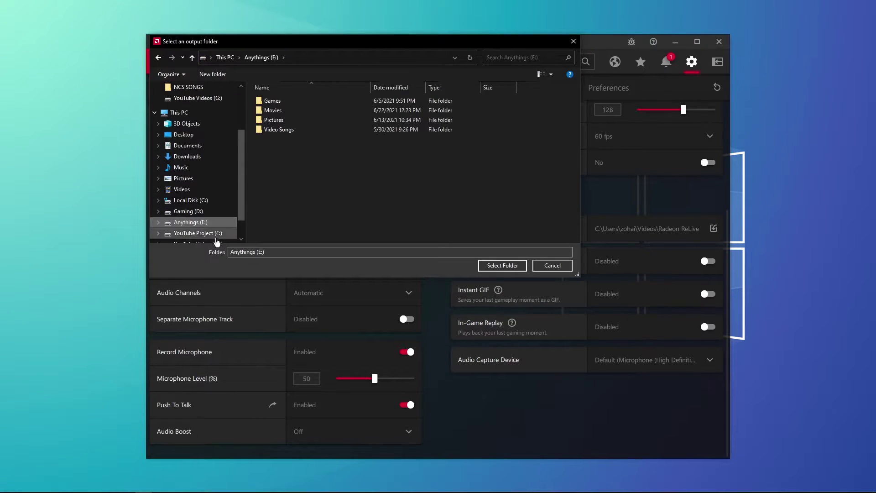
click(201, 234)
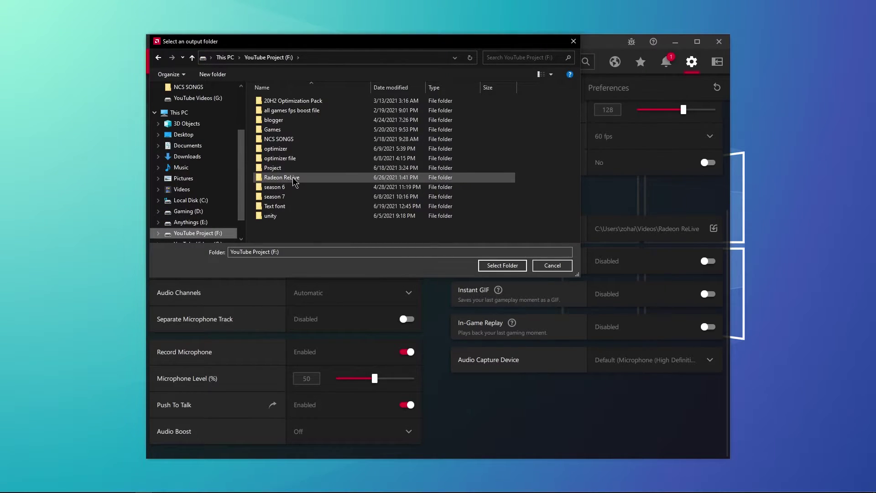
click(294, 181)
click(502, 265)
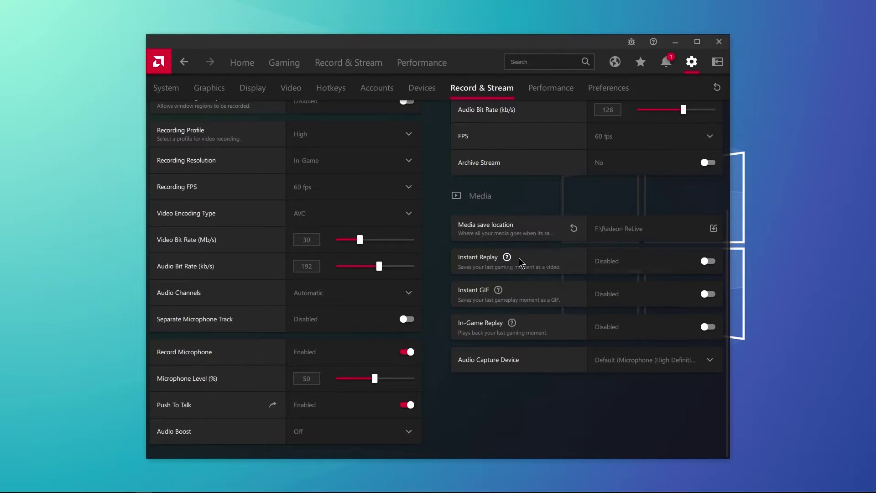
Turn on Instant Replay, inspect its buffer options and turn Instant Replay off again.
click(706, 261)
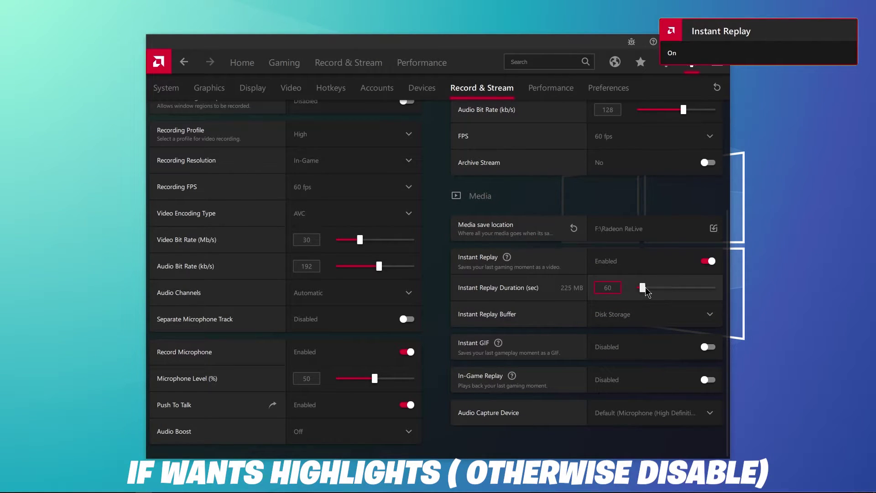
click(641, 314)
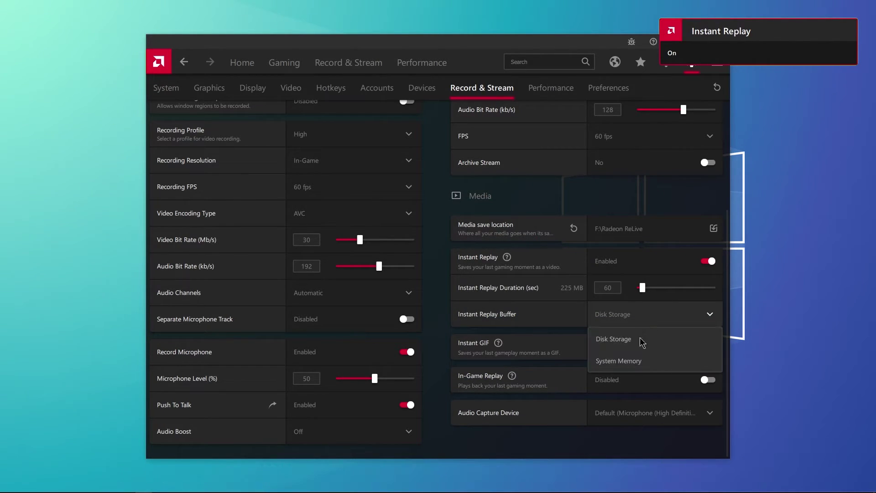
click(689, 263)
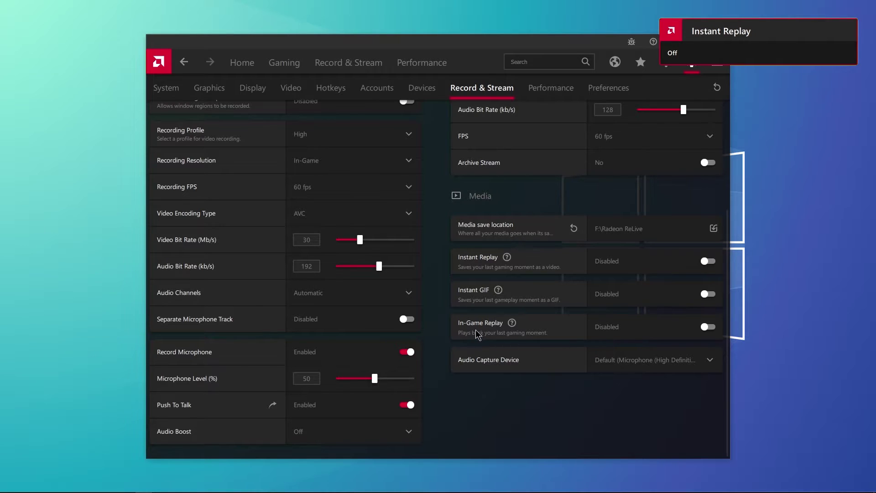
Select the default High Definition Audio Device microphone as the Audio Capture Device.
click(627, 365)
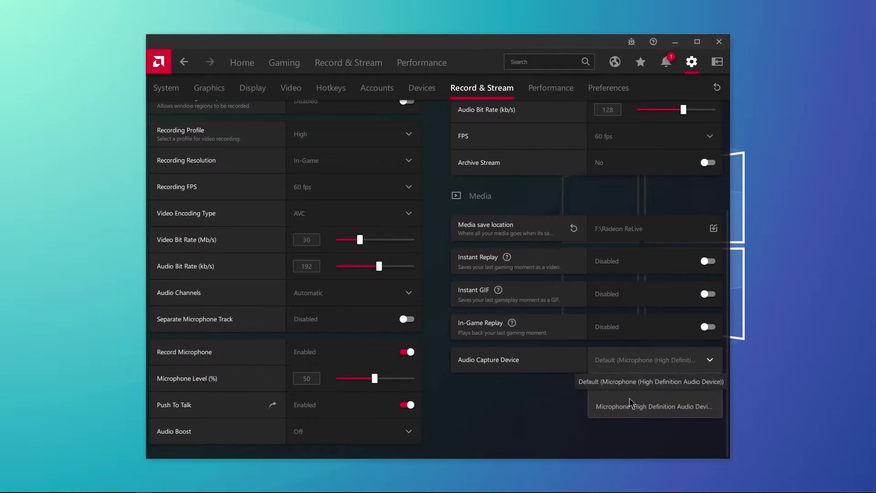
click(636, 384)
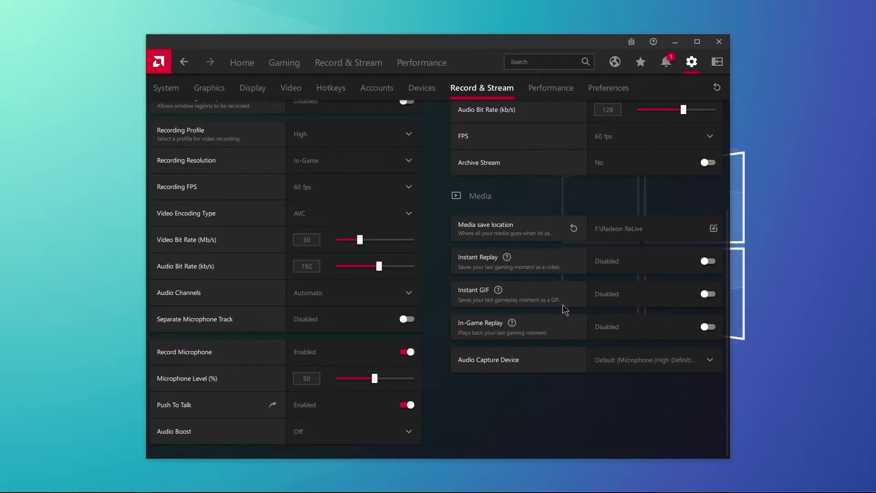
scroll(560, 232, up, 10)
Disable In-Game Overlay, Web Browser, Upgrade Advisor, System Tray Menu, Advertisements and Toast Notifications in the general preferences.
click(552, 86)
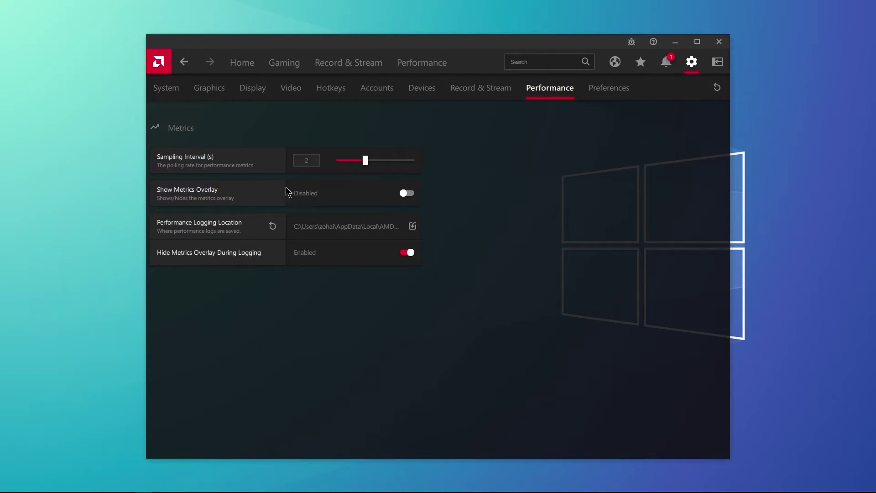
click(602, 92)
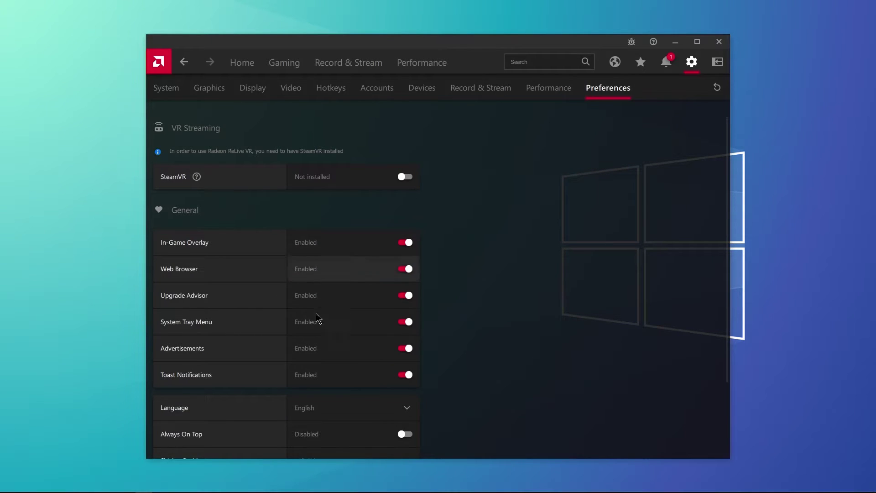
click(335, 282)
click(337, 295)
click(337, 322)
click(340, 348)
click(340, 374)
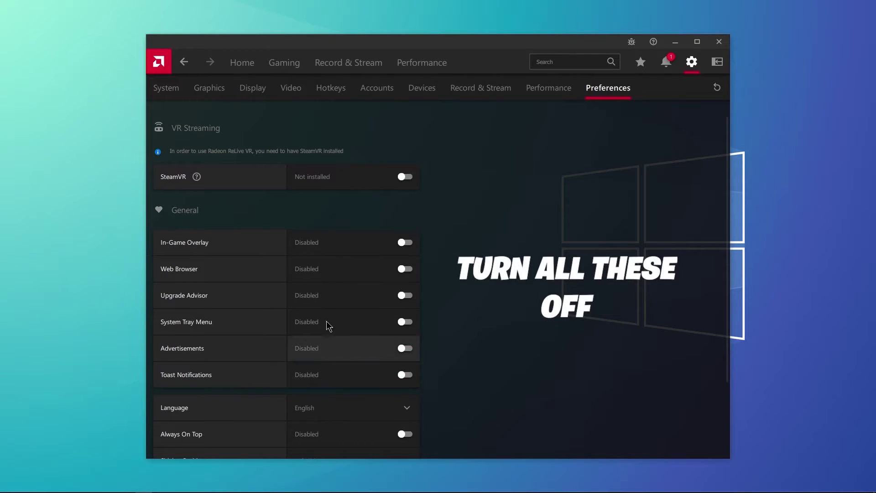
Re-enable all six general preferences from In-Game Overlay through Toast Notifications.
click(351, 374)
click(355, 349)
click(358, 321)
click(358, 295)
click(359, 269)
click(359, 247)
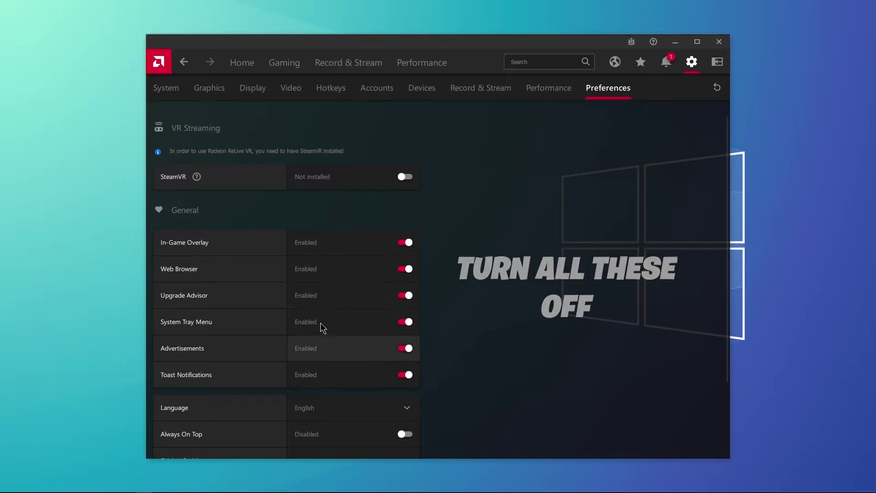
scroll(335, 278, down, 1)
scroll(335, 285, down, 1)
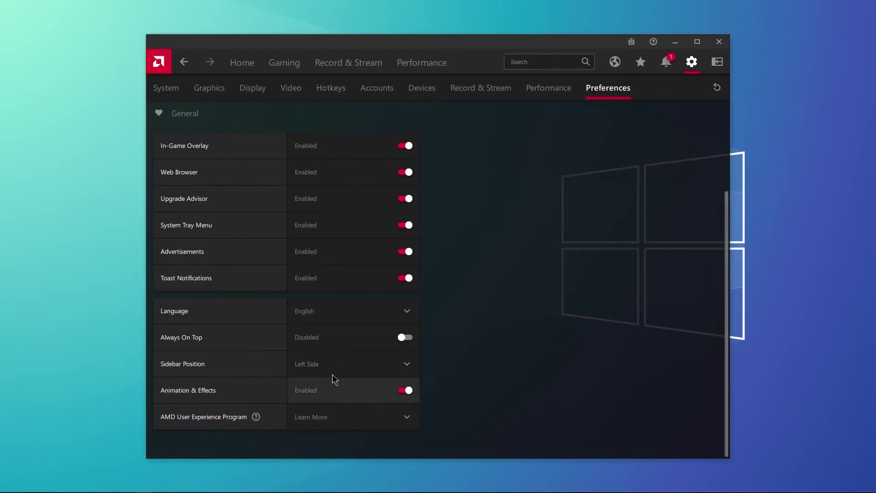
scroll(302, 147, up, 2)
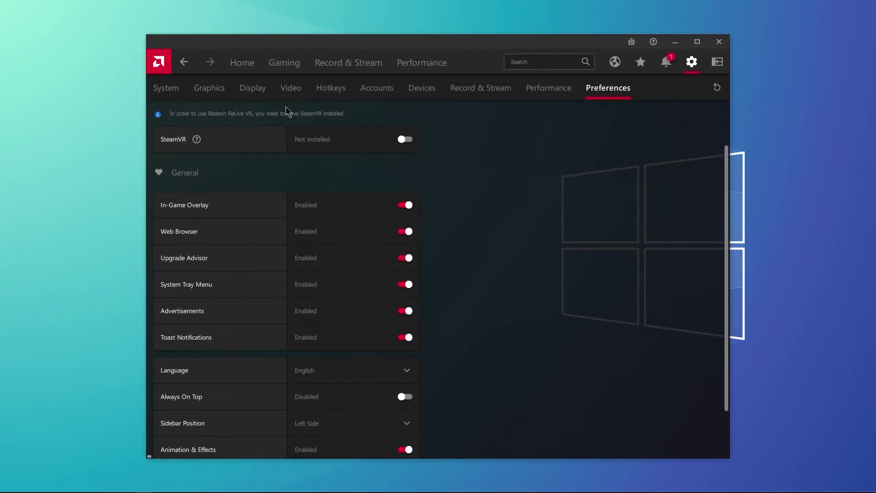
Complete the Record & Stream setup wizard with Recording as the preferred feature, accepting the microphone, camera and High recording quality settings.
click(343, 64)
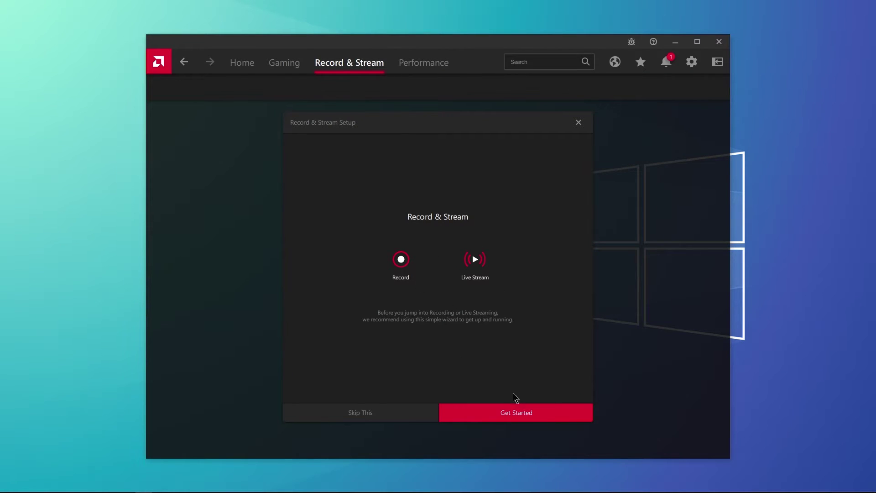
click(515, 411)
click(365, 264)
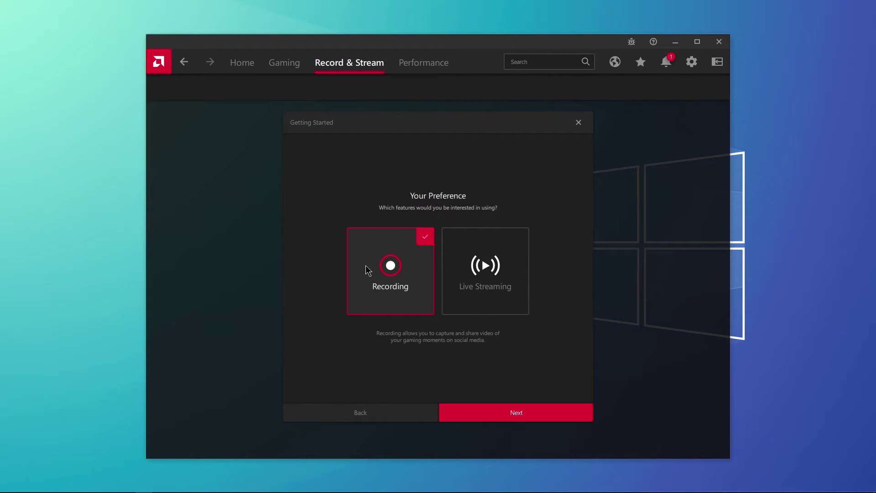
click(509, 413)
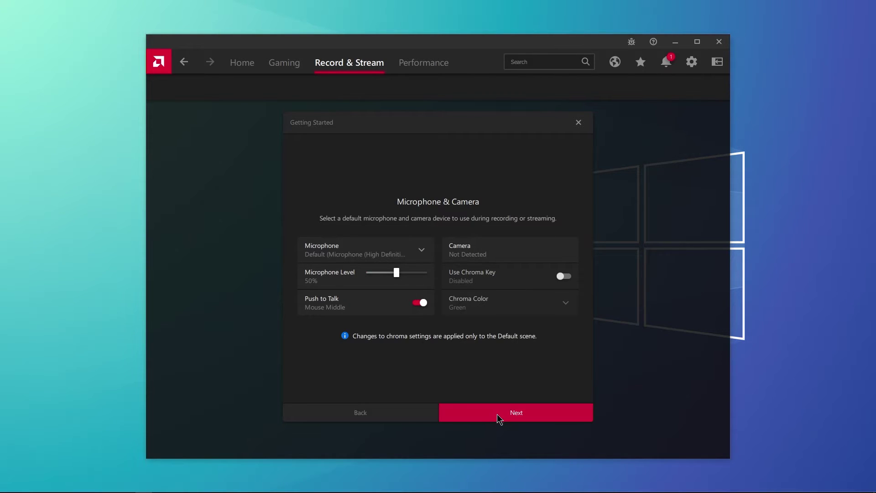
click(497, 415)
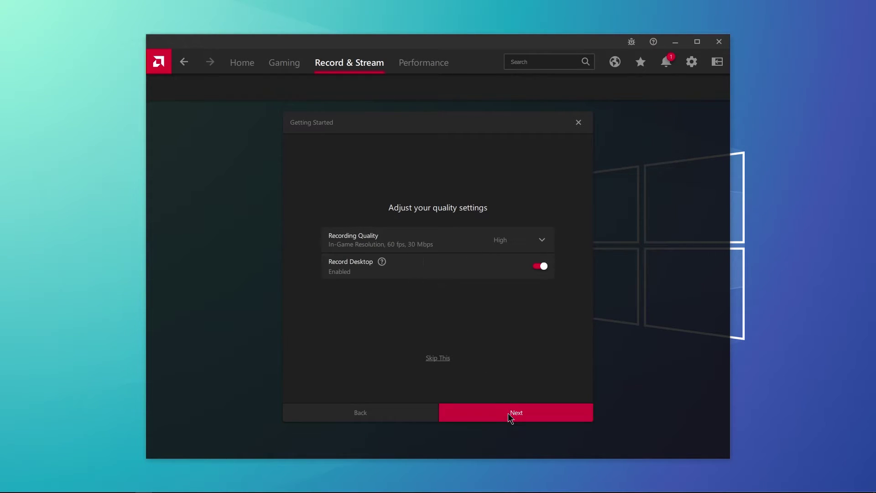
click(508, 413)
click(528, 412)
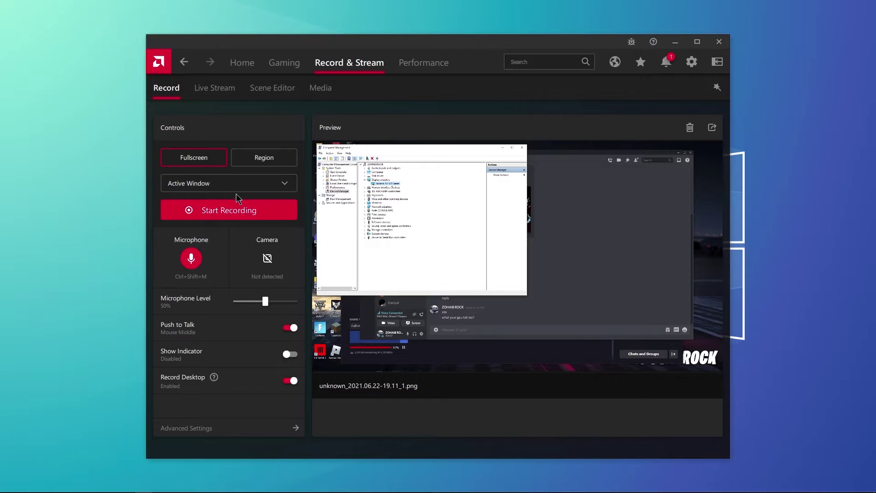
Select Custom Stream as the live streaming account and look through its stream, microphone and scene controls.
click(214, 95)
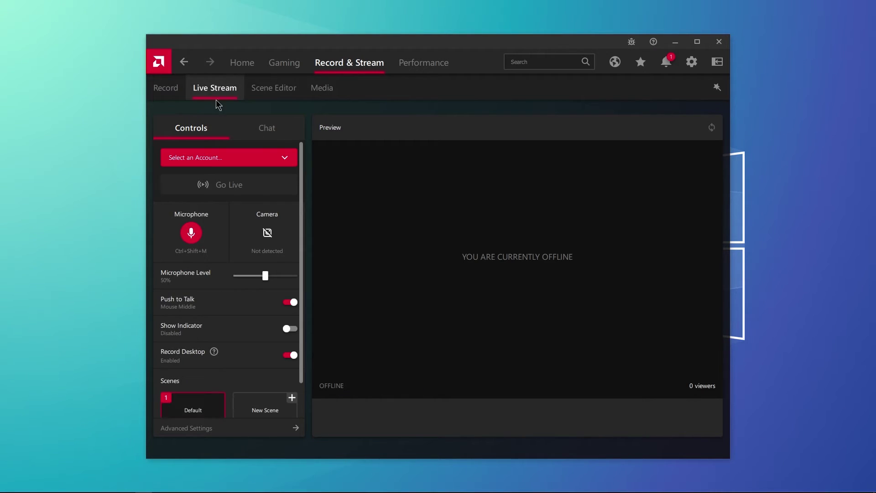
click(268, 160)
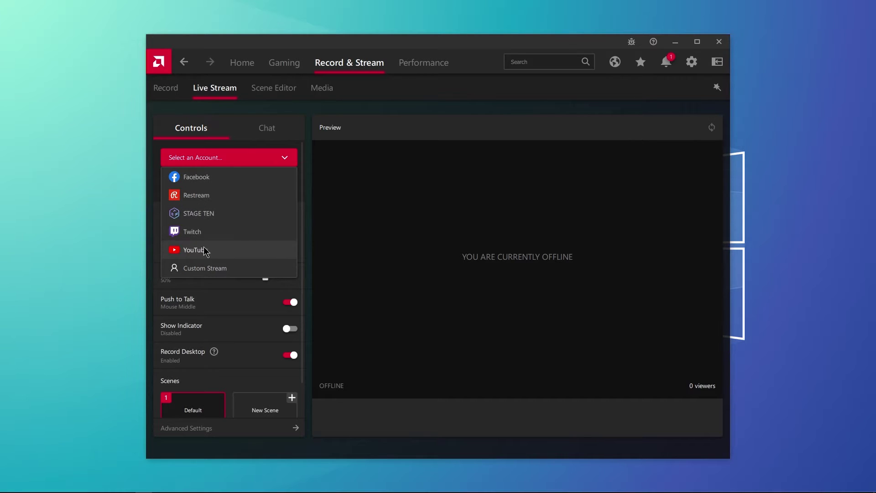
click(211, 267)
click(200, 191)
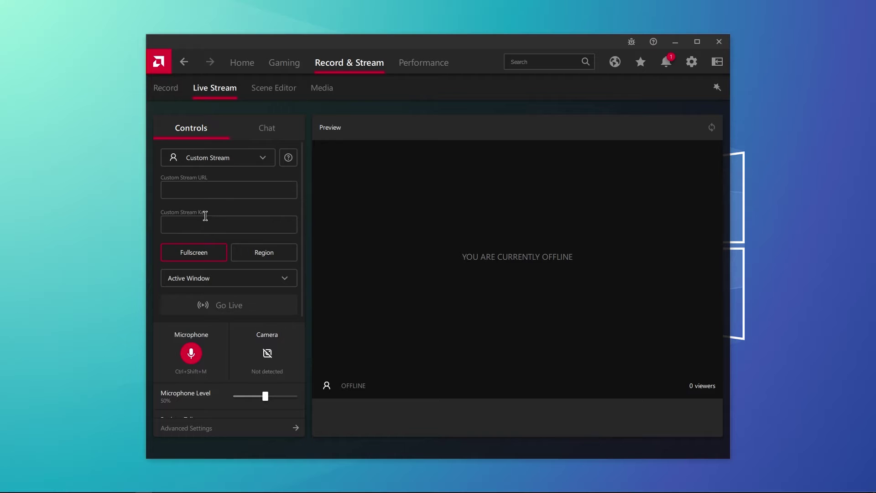
scroll(235, 263, down, 4)
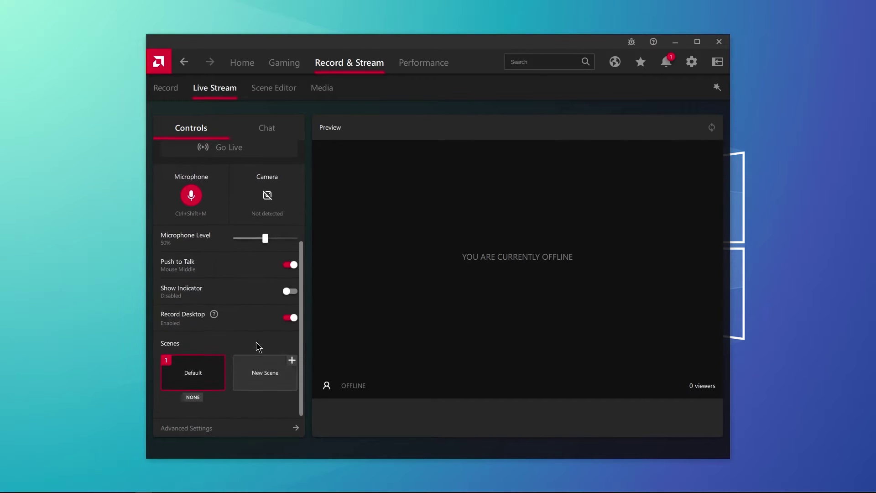
scroll(254, 261, up, 4)
Look over the Scene Editor and Media pages, and the performance metrics with their tracking and overlay options.
click(267, 91)
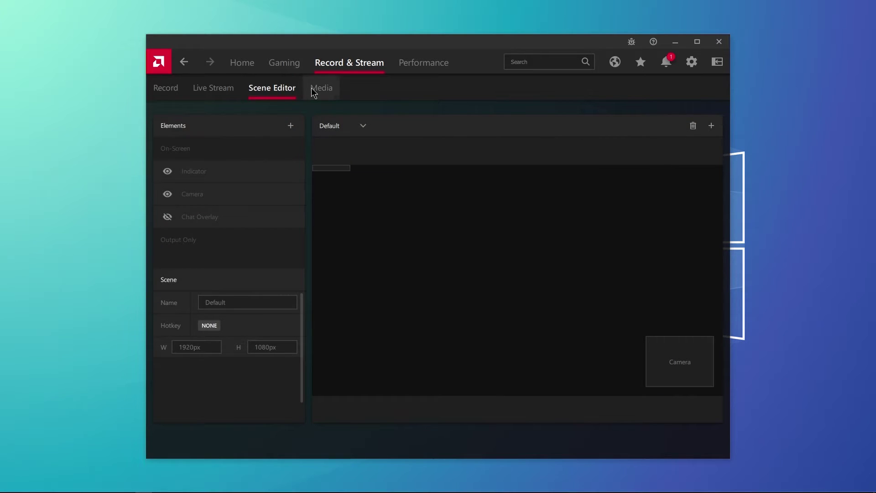
click(312, 89)
click(415, 63)
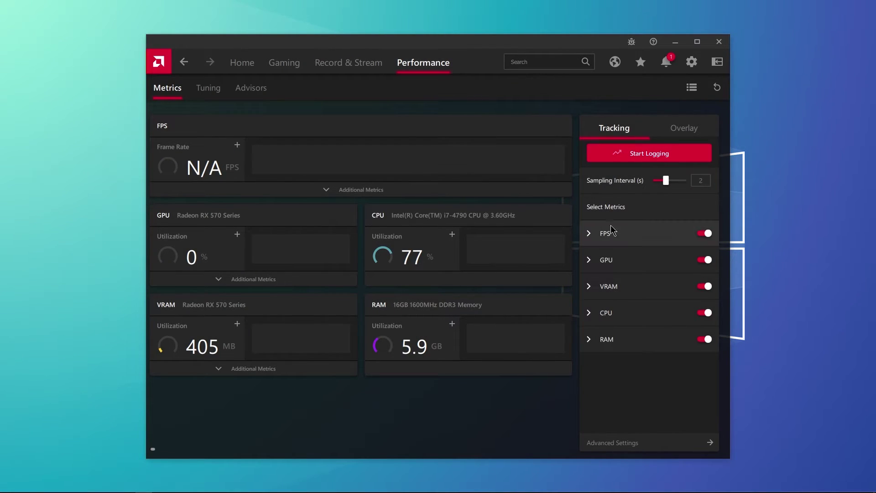
click(671, 129)
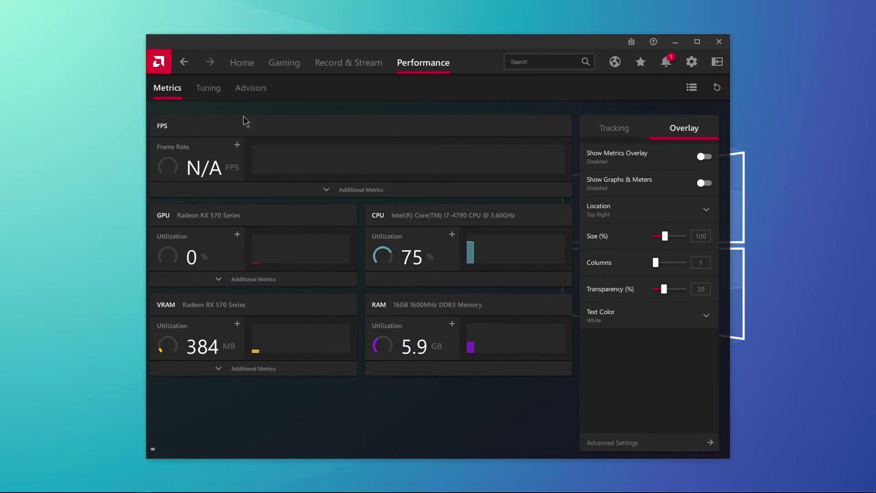
Accept the GPU tuning license agreement and choose Global Tuning as the tuning profile.
click(204, 93)
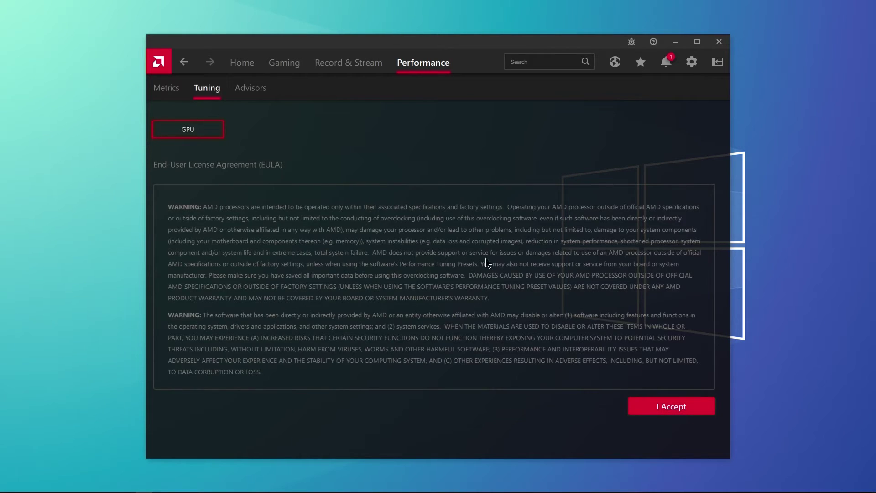
click(664, 406)
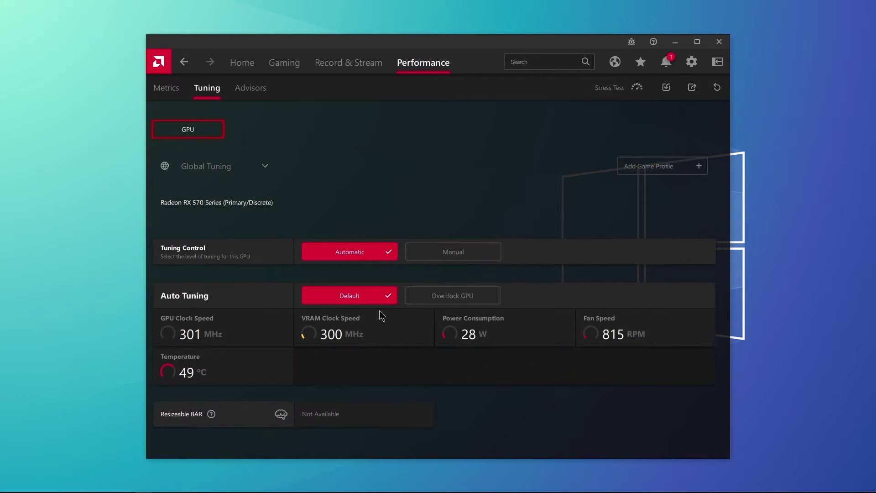
click(245, 164)
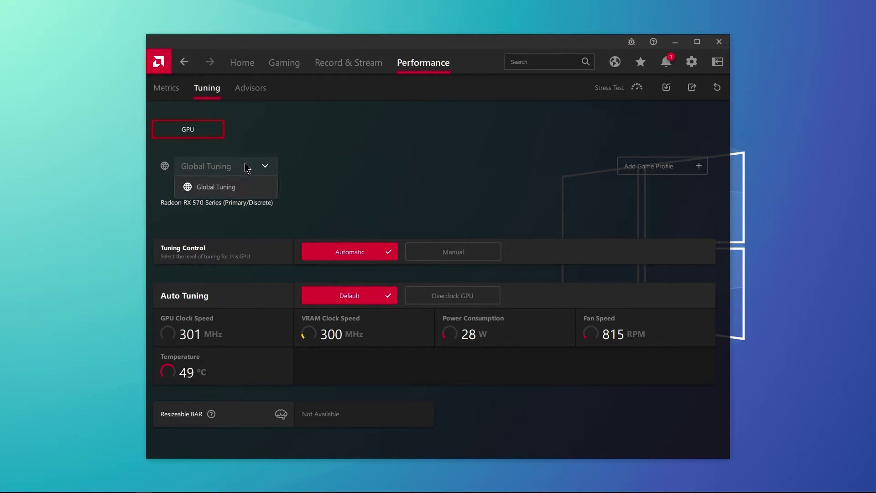
click(221, 183)
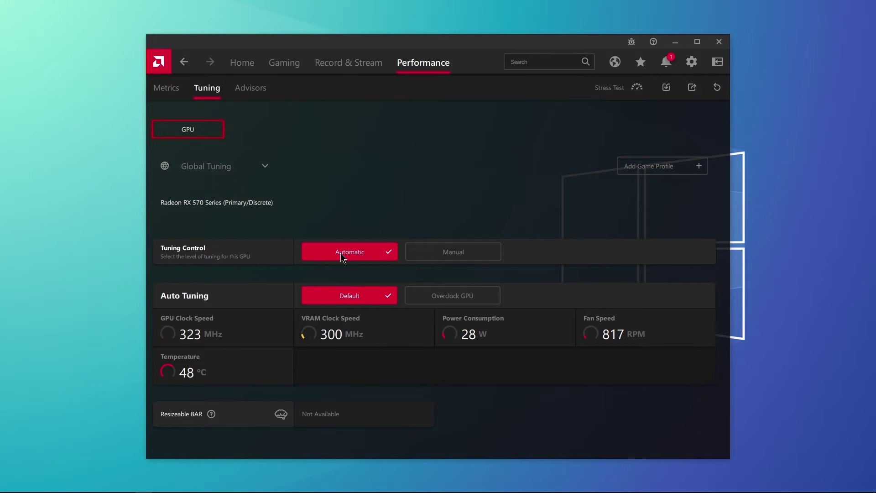
Look at the game and settings advisors and revisit the performance metrics.
click(255, 94)
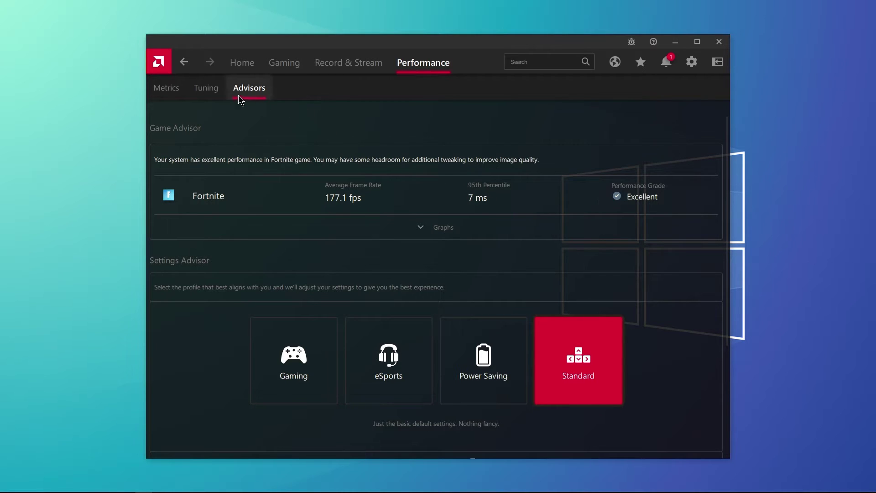
click(173, 89)
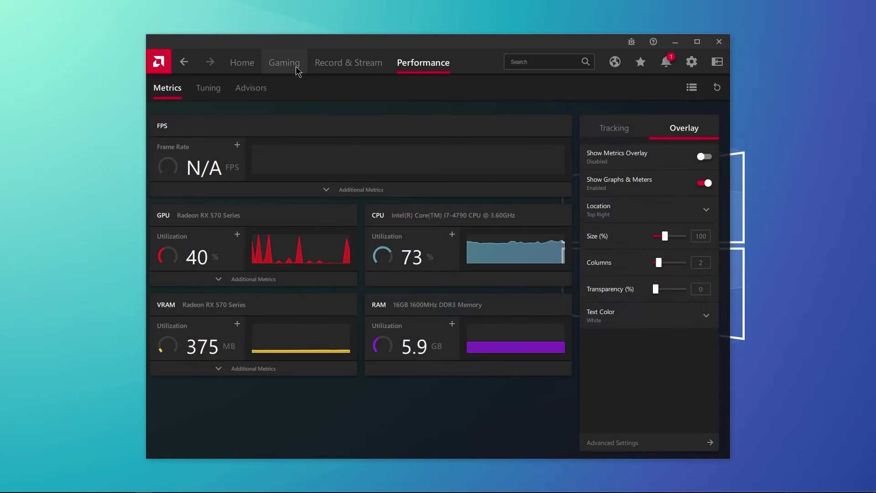
Examine the Fortnite game profile, including its advanced graphics settings, and close Radeon Software.
click(284, 65)
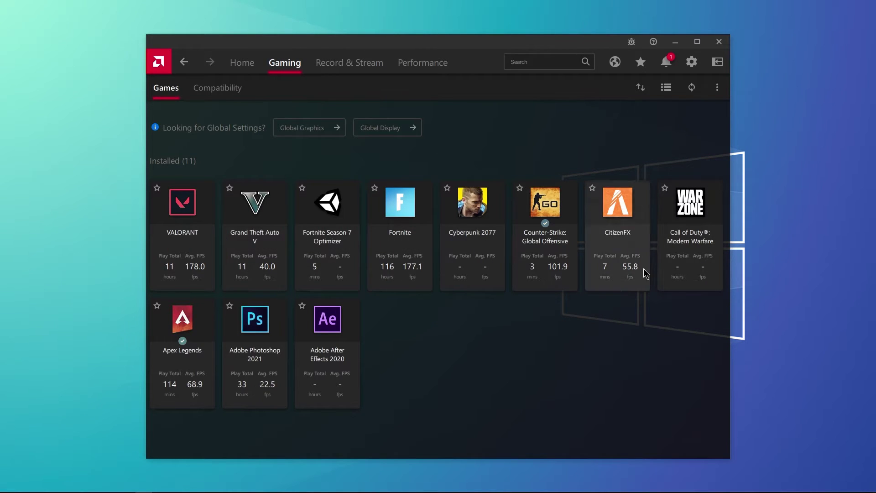
click(387, 233)
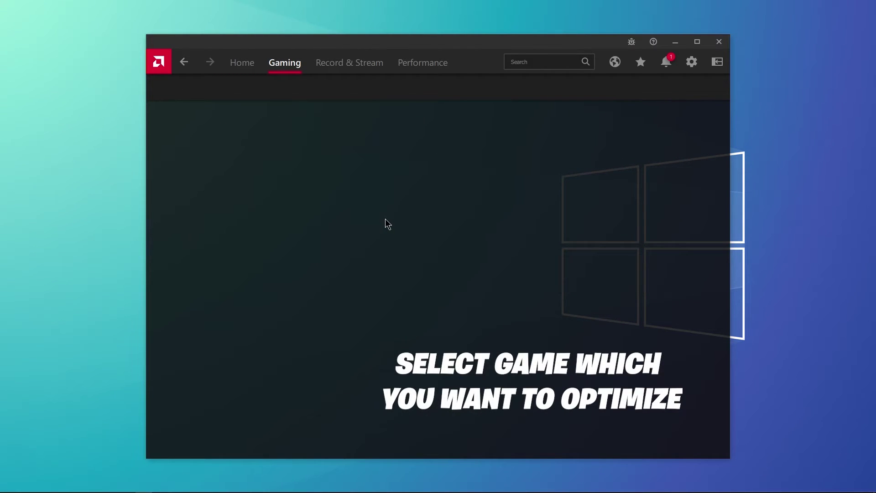
scroll(327, 304, down, 1)
scroll(328, 303, down, 1)
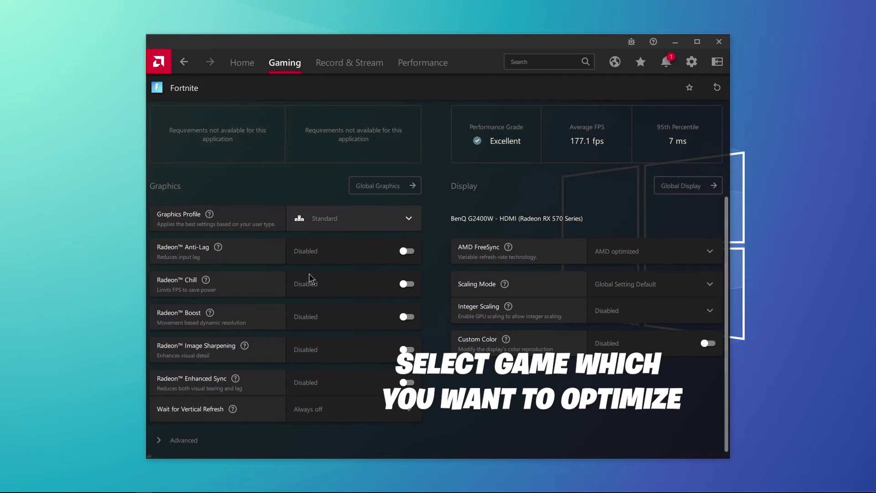
click(246, 418)
scroll(274, 383, down, 2)
scroll(283, 402, down, 2)
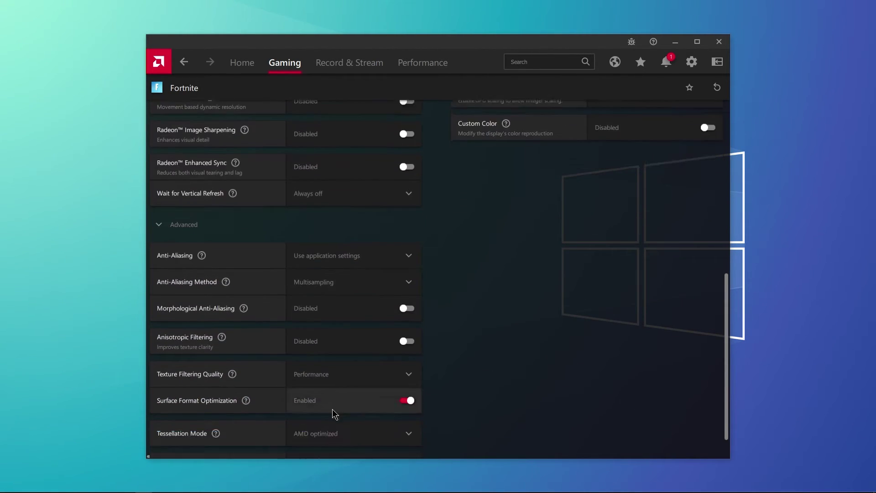
scroll(326, 263, up, 8)
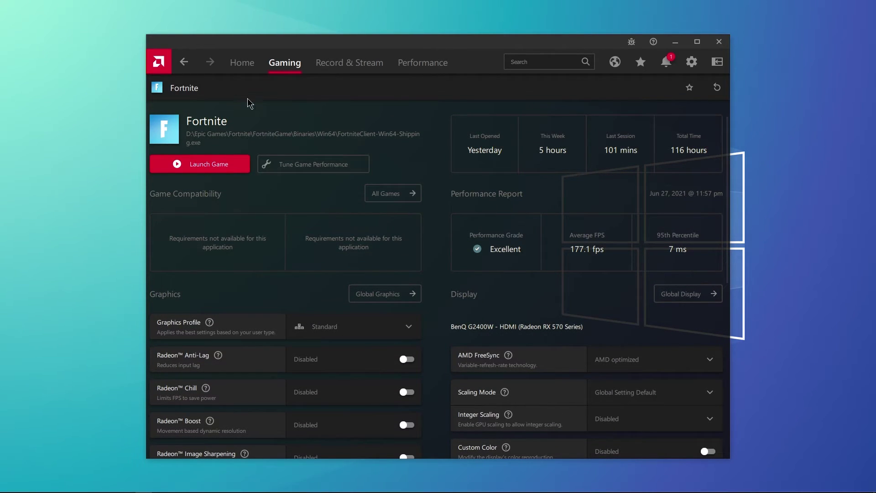
click(239, 63)
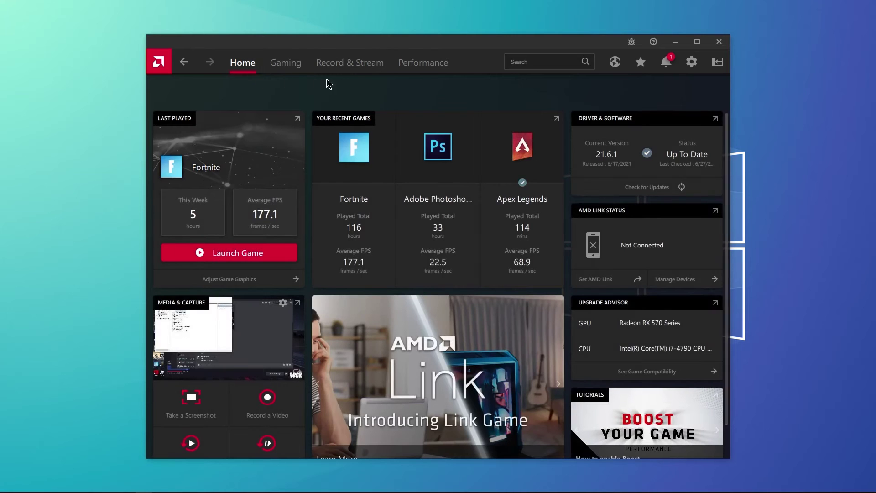
click(719, 42)
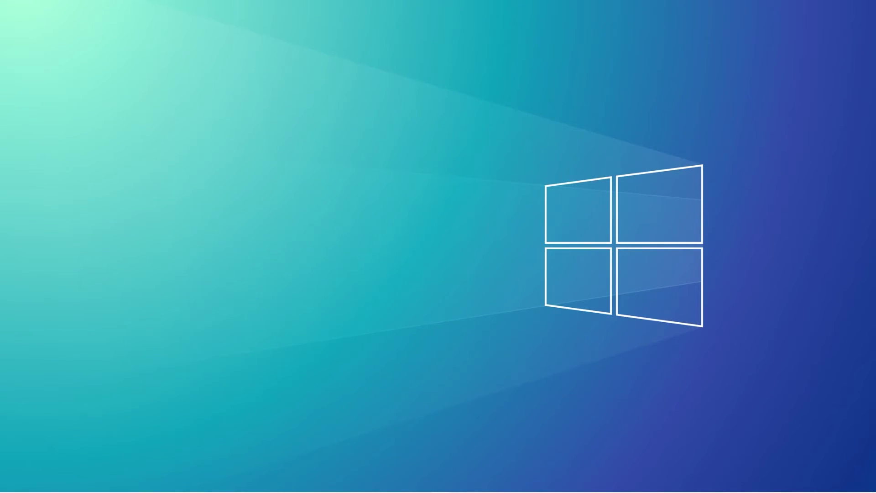
Extract AMD Radeon Performance Boost Pack.rar onto the desktop and place the extracted folder beside the archive.
click(191, 172)
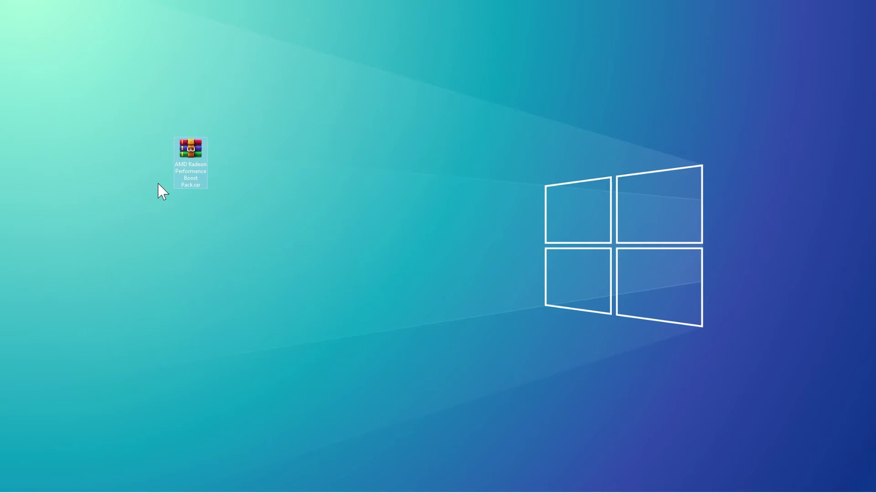
right_click(188, 153)
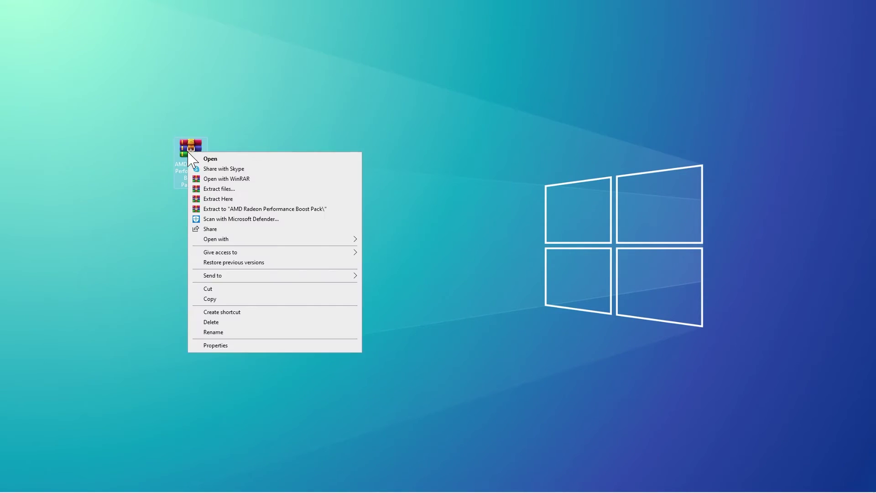
click(227, 200)
drag(54, 182, 143, 160)
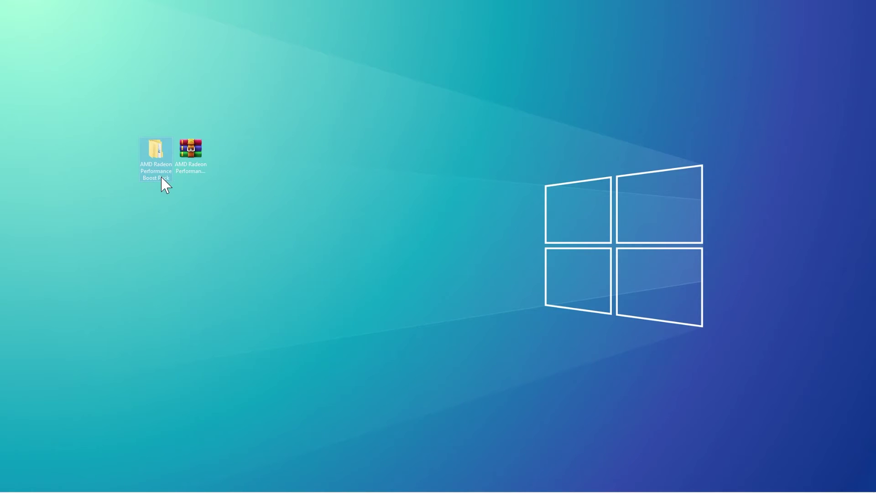
Use the Background Apps shortcut in the pack's 1 Settings Tweaks folder to make sure apps cannot run in the background.
double_click(158, 155)
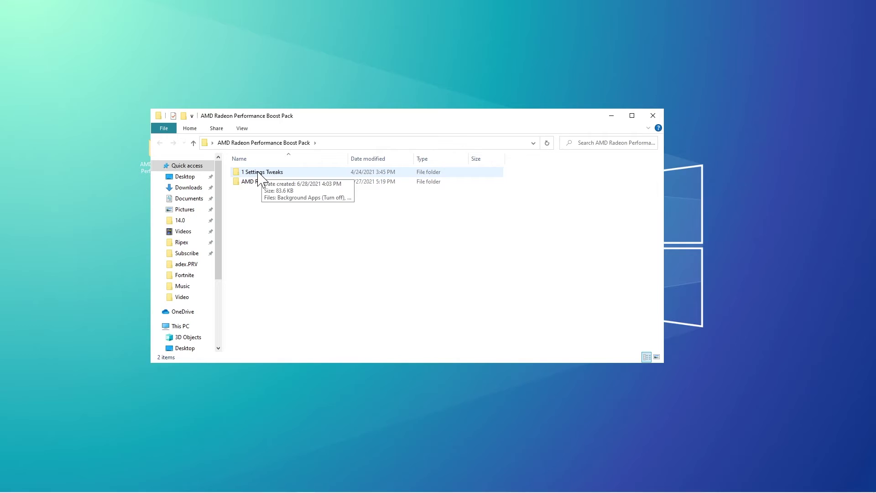
double_click(259, 172)
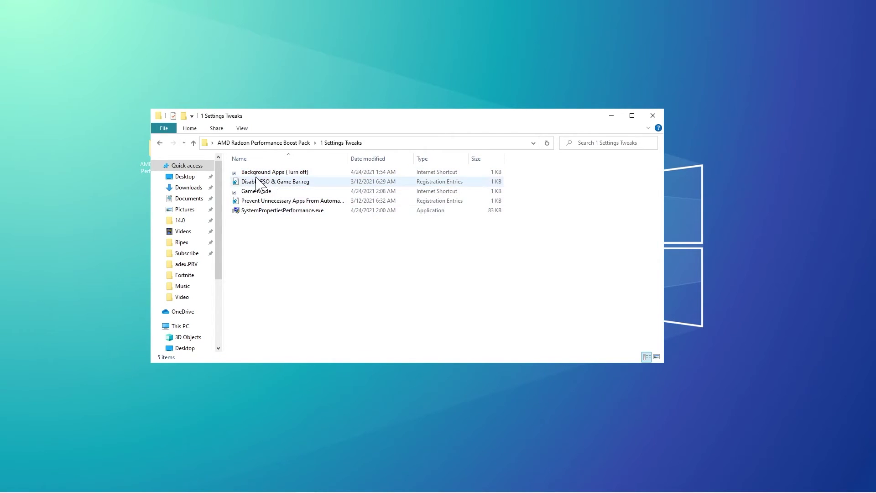
double_click(259, 173)
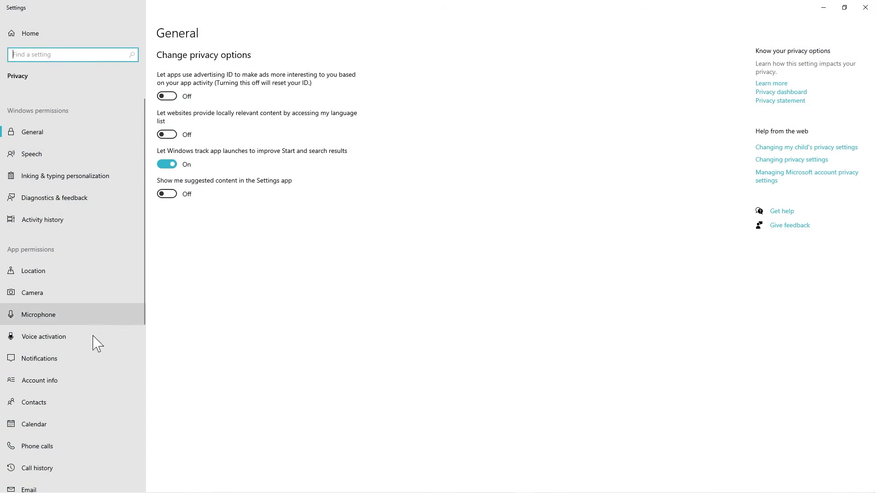
scroll(104, 330, down, 6)
scroll(54, 274, up, 8)
scroll(49, 383, down, 3)
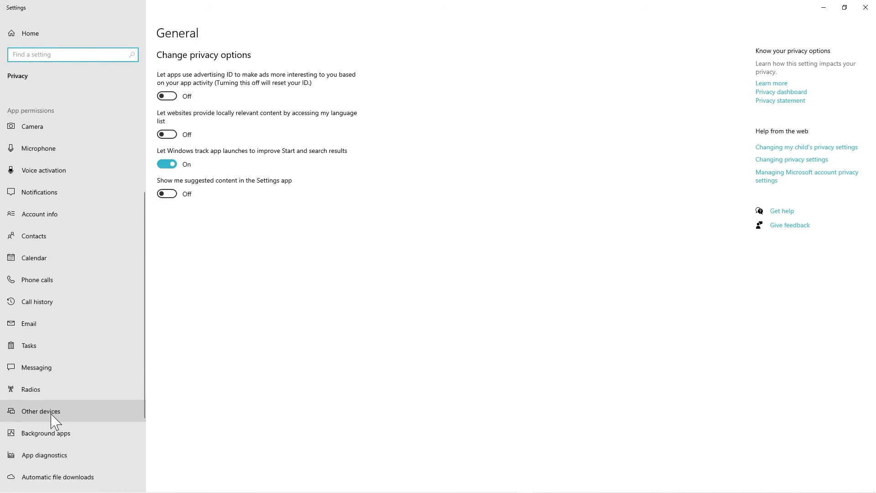
click(51, 436)
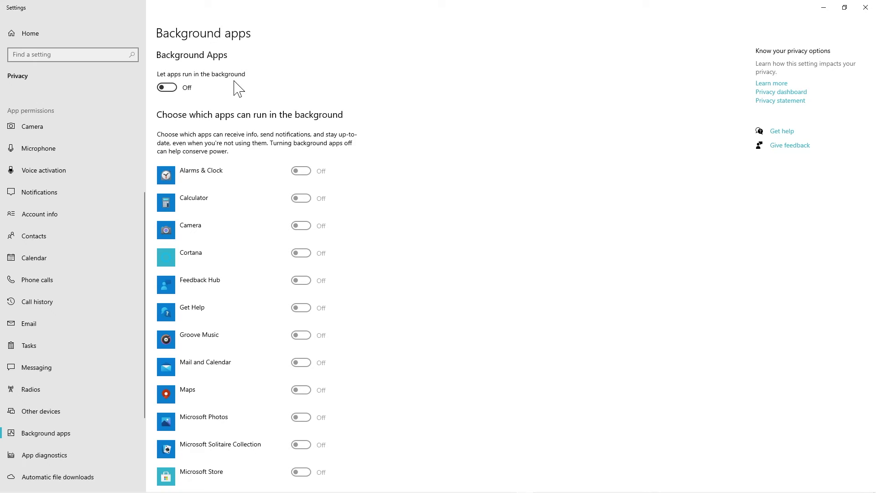
click(866, 7)
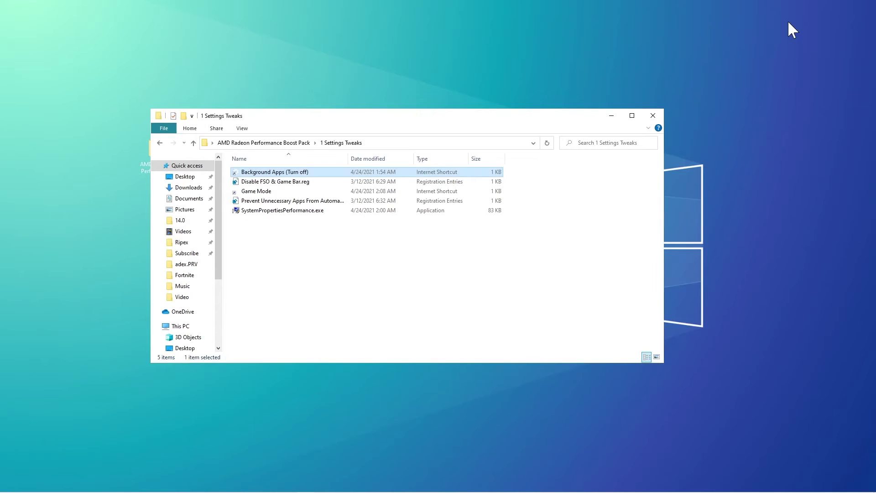
Merge Disable FSO & Game Bar.reg into the registry, allowing the change and dismissing the completion message.
right_click(254, 182)
click(277, 190)
click(365, 309)
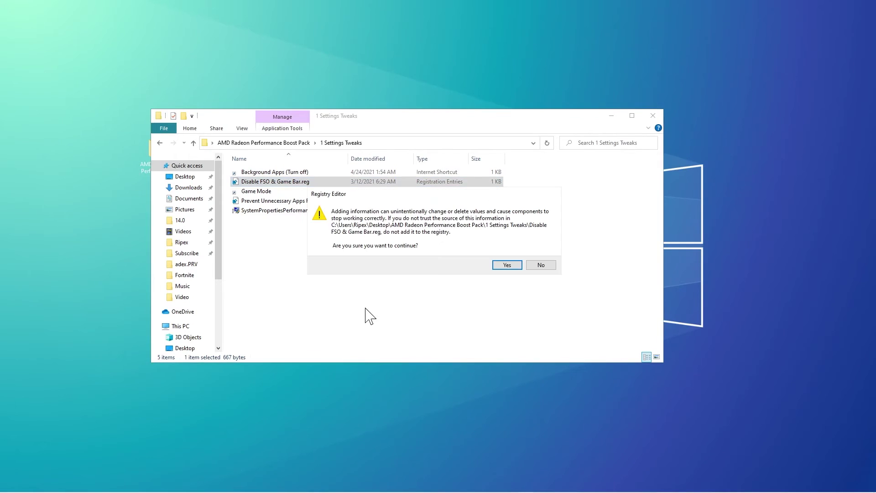
click(517, 265)
click(541, 254)
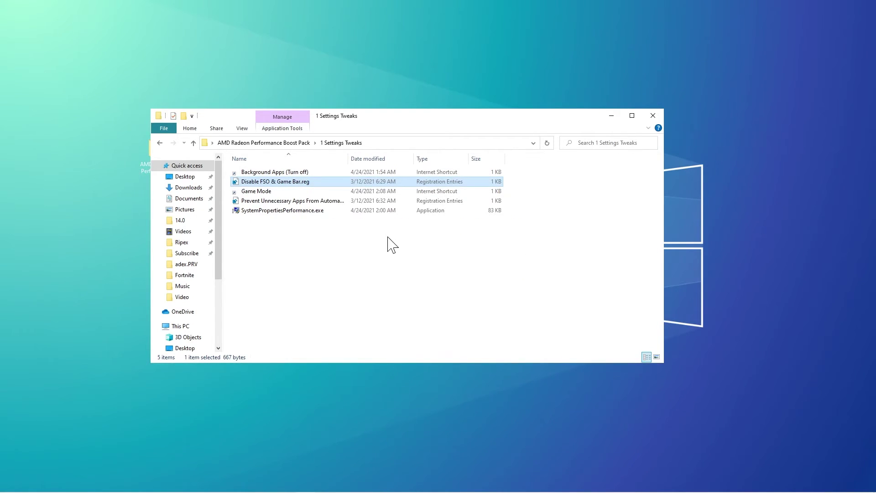
Use the Game Mode shortcut in the 1 Settings Tweaks folder to make sure Game Mode is on, and close Settings.
click(256, 194)
double_click(256, 194)
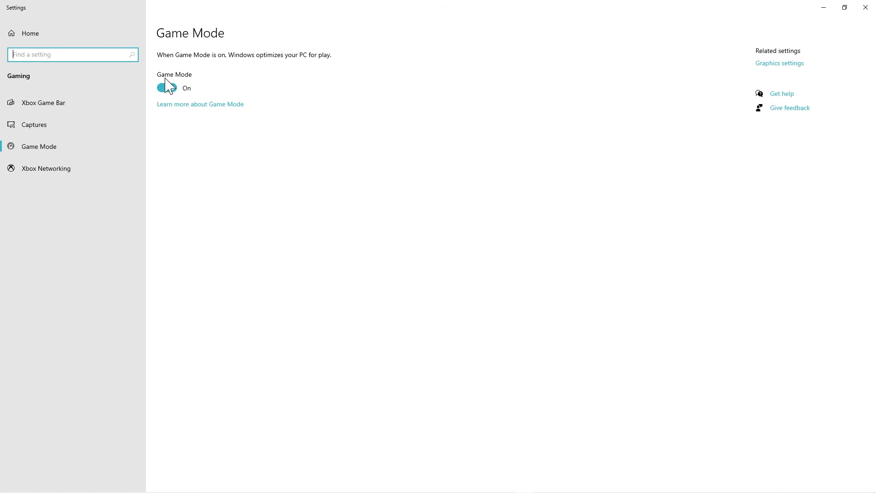
click(865, 7)
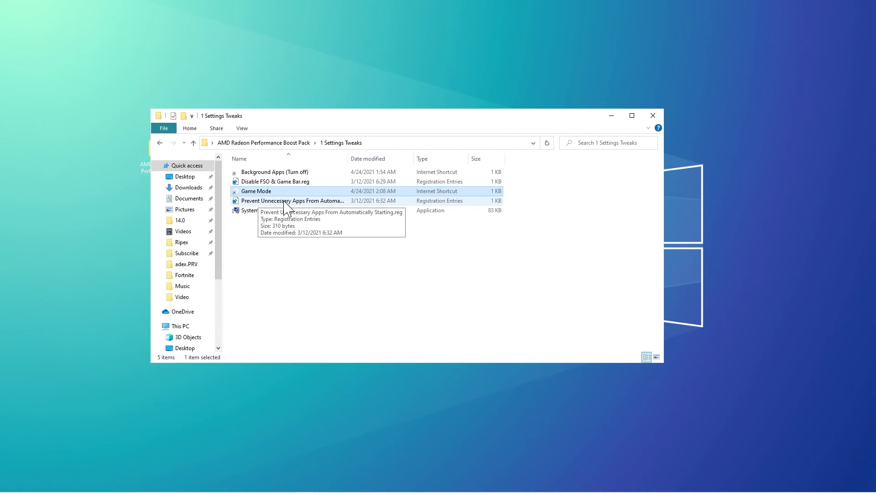
Merge Prevent Unnecessary Apps From Automatically Starting.reg into the registry, allowing the change.
right_click(263, 203)
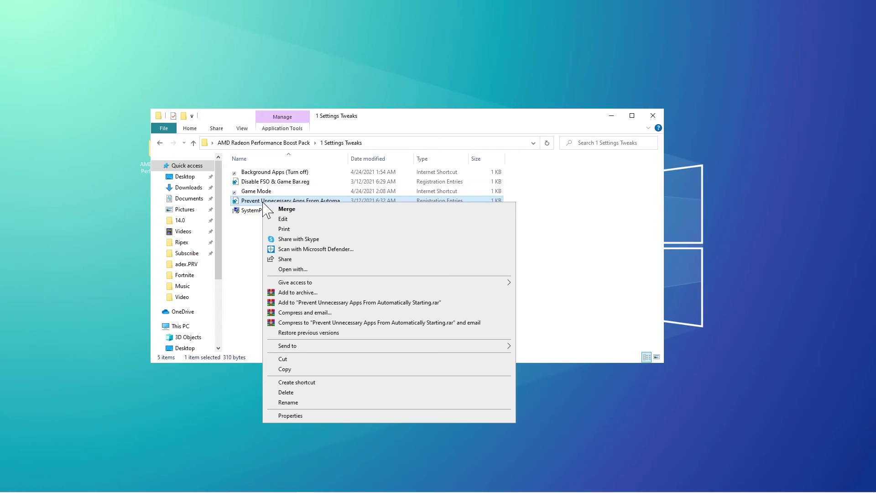
click(288, 212)
click(356, 315)
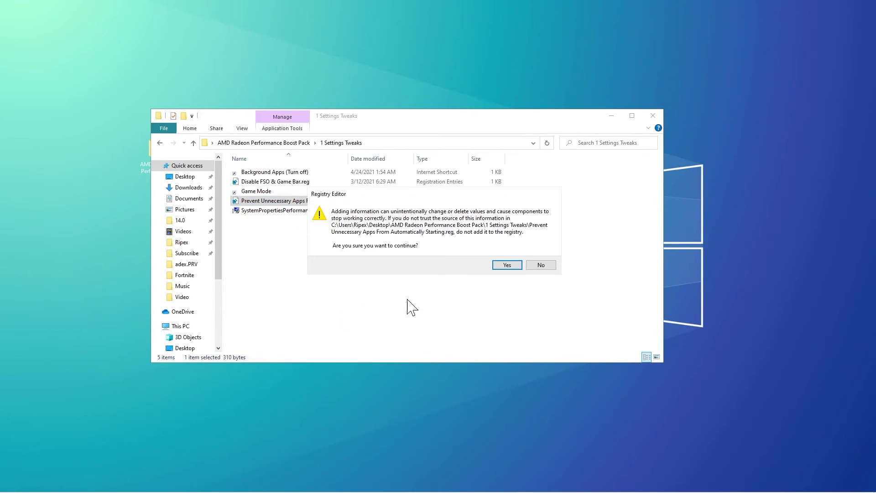
click(510, 264)
click(542, 255)
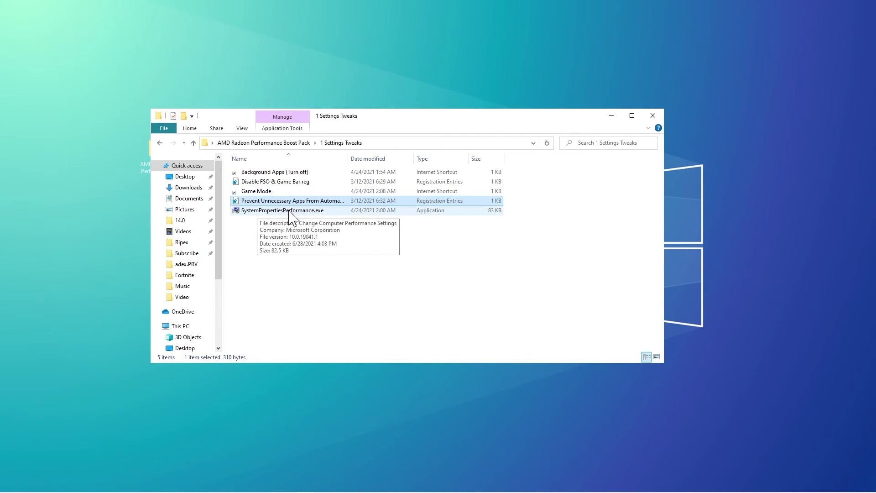
Run SystemPropertiesPerformance.exe as administrator and apply Adjust for best performance to the Windows visual effects.
right_click(267, 212)
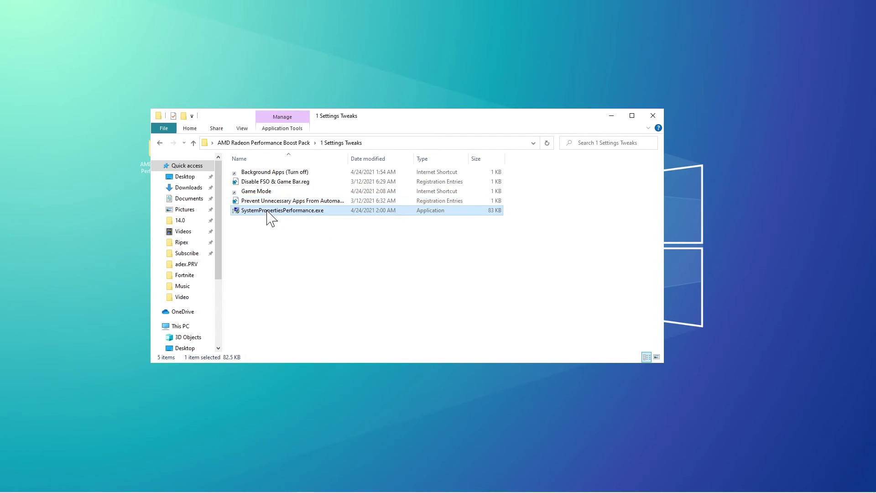
click(300, 228)
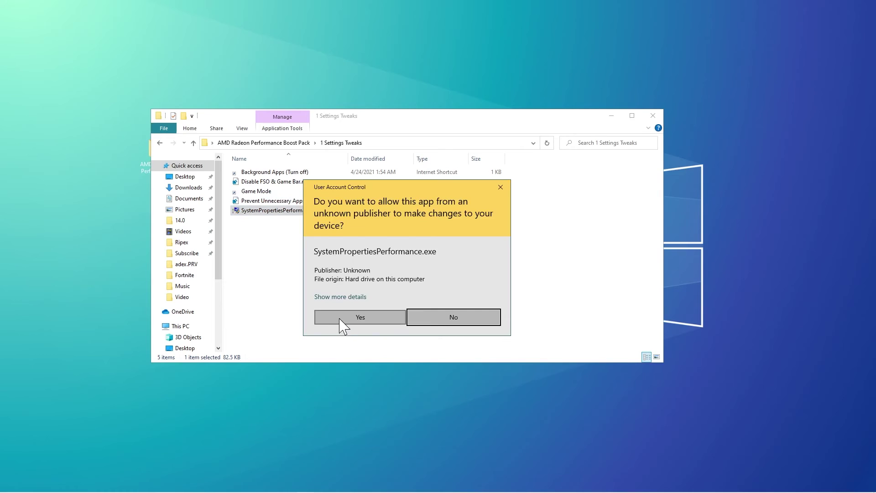
click(360, 319)
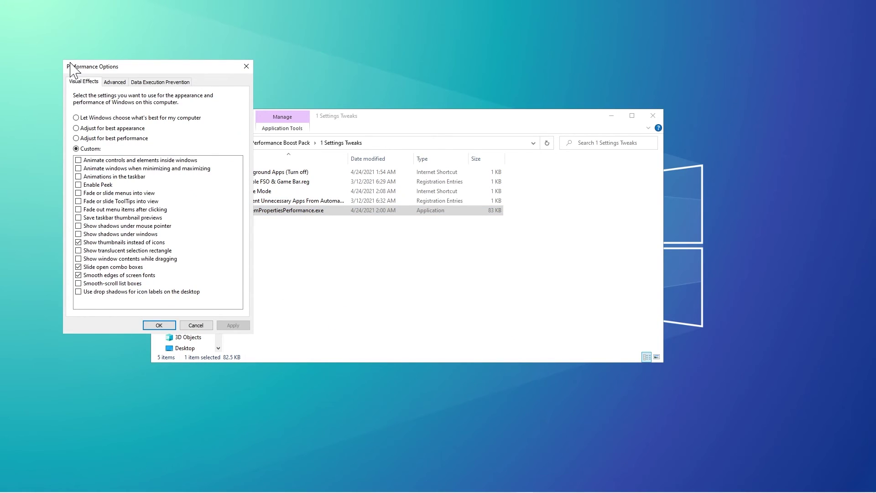
click(111, 138)
click(233, 327)
click(168, 327)
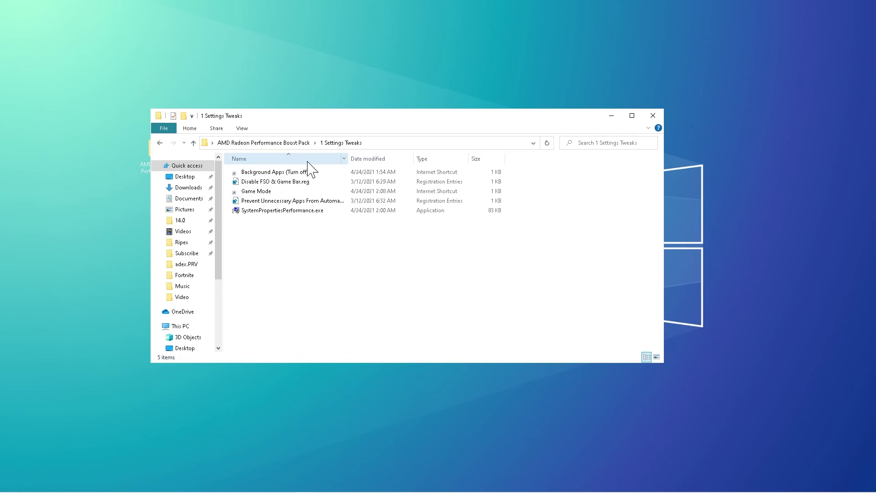
Merge AMD_Graphics_Registry_Keys_RESearch.reg from the pack's AMD Reg Optimizations folder into the registry.
click(246, 144)
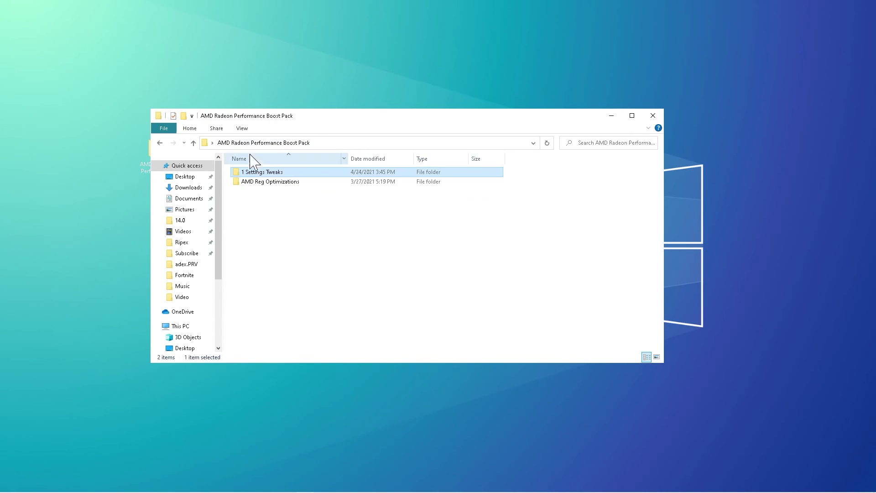
double_click(250, 183)
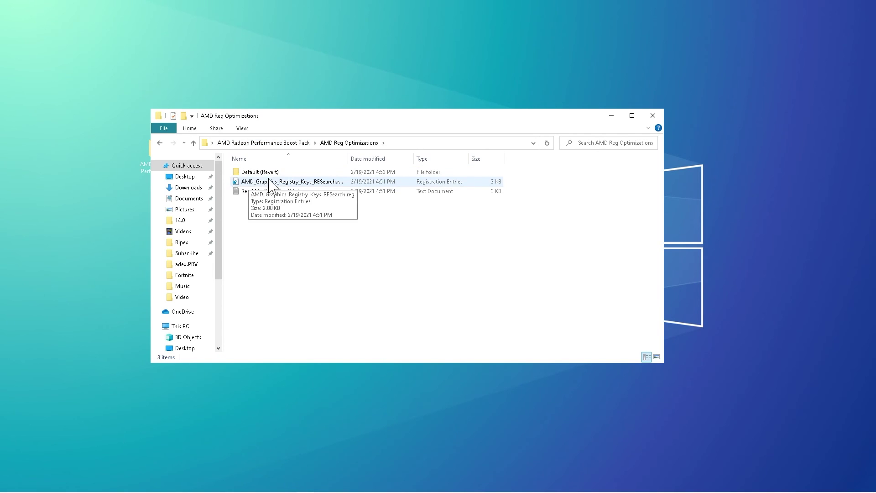
right_click(245, 183)
click(271, 189)
click(358, 306)
click(507, 266)
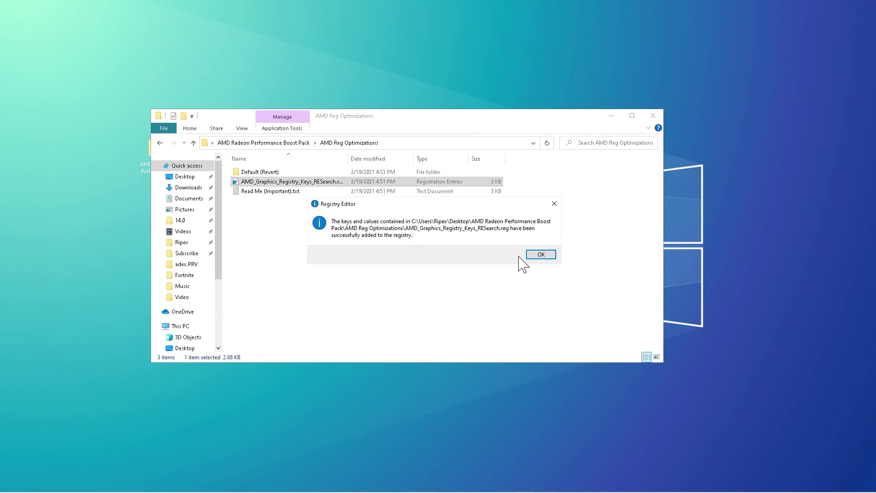
click(539, 254)
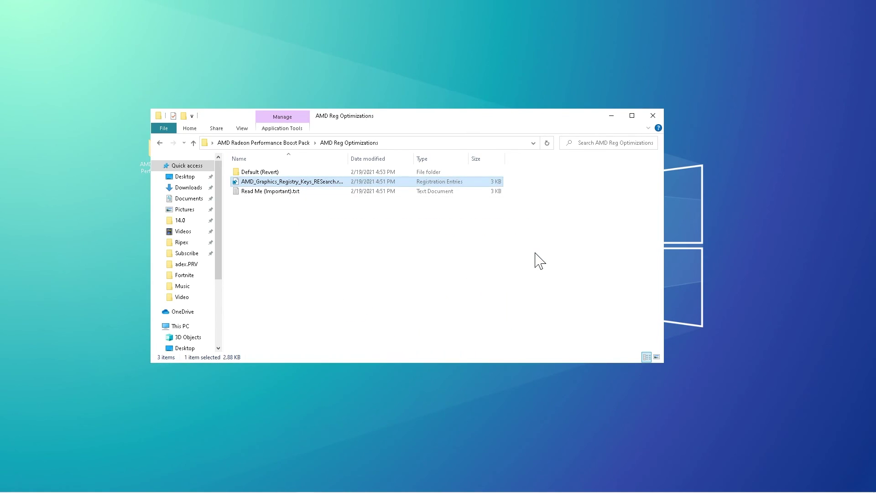
Look inside the Default (Revert) folder for the file that restores the registry defaults, and close the folder window.
double_click(275, 173)
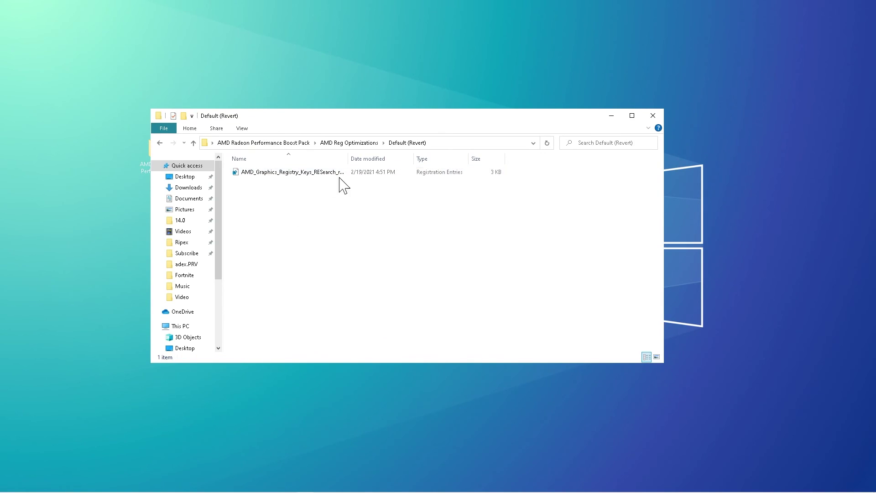
click(648, 114)
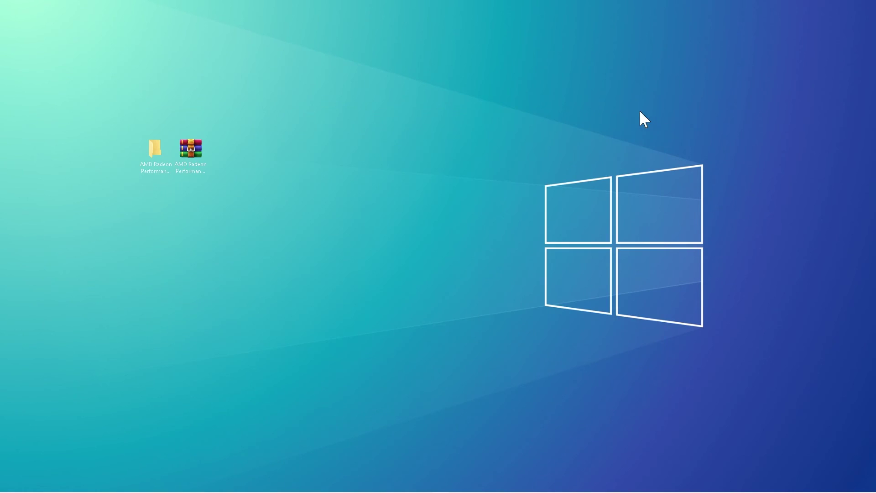